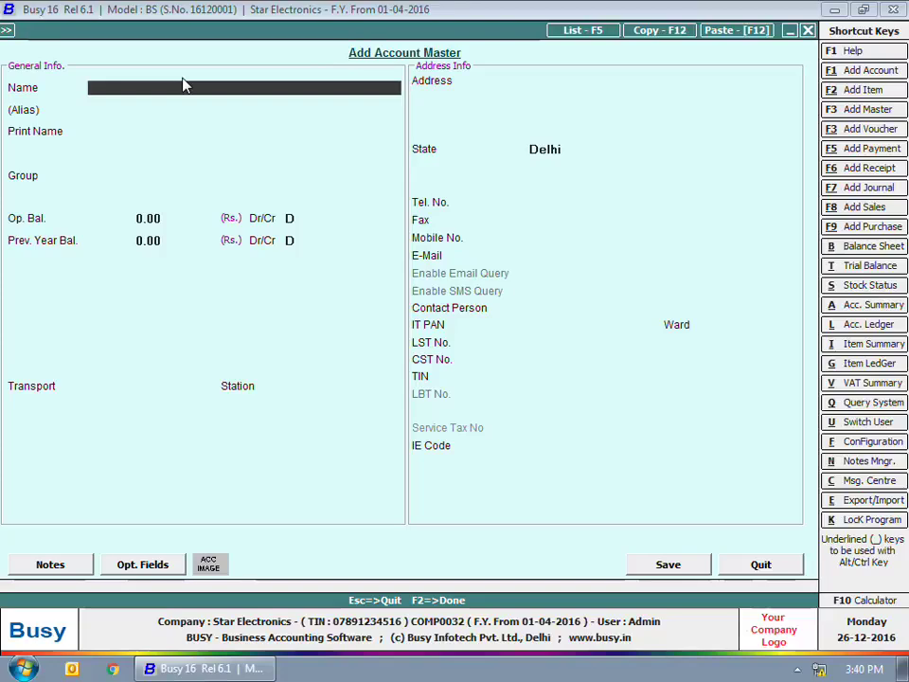
# Name the new account Smart Traders, keep its print name, and begin the group with 'su'
pyautogui.write('Smart Traders')
pyautogui.press('Return')
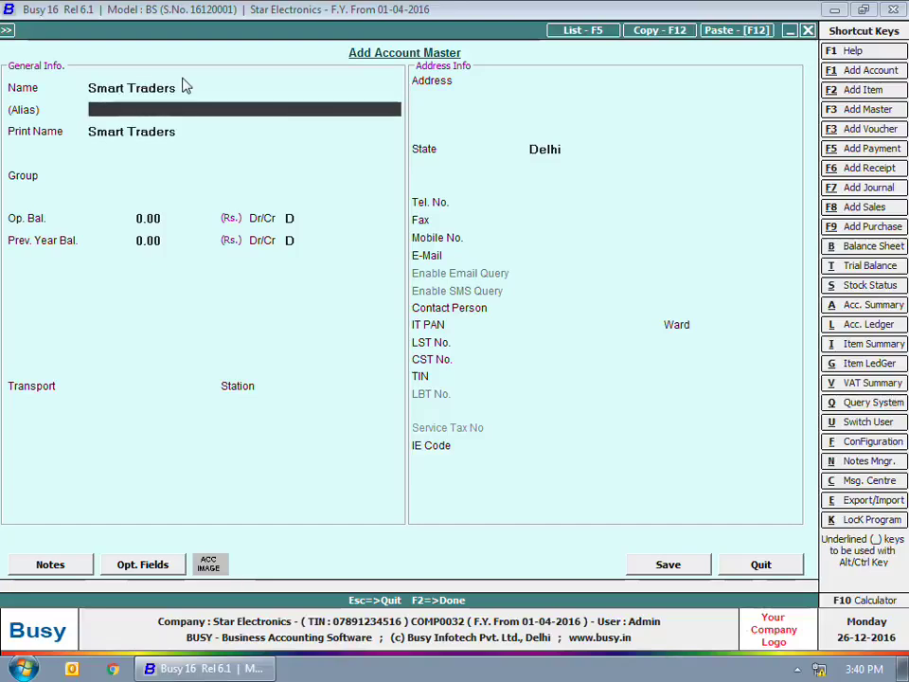
pyautogui.press('Return')
pyautogui.press('Return')
pyautogui.write('su')
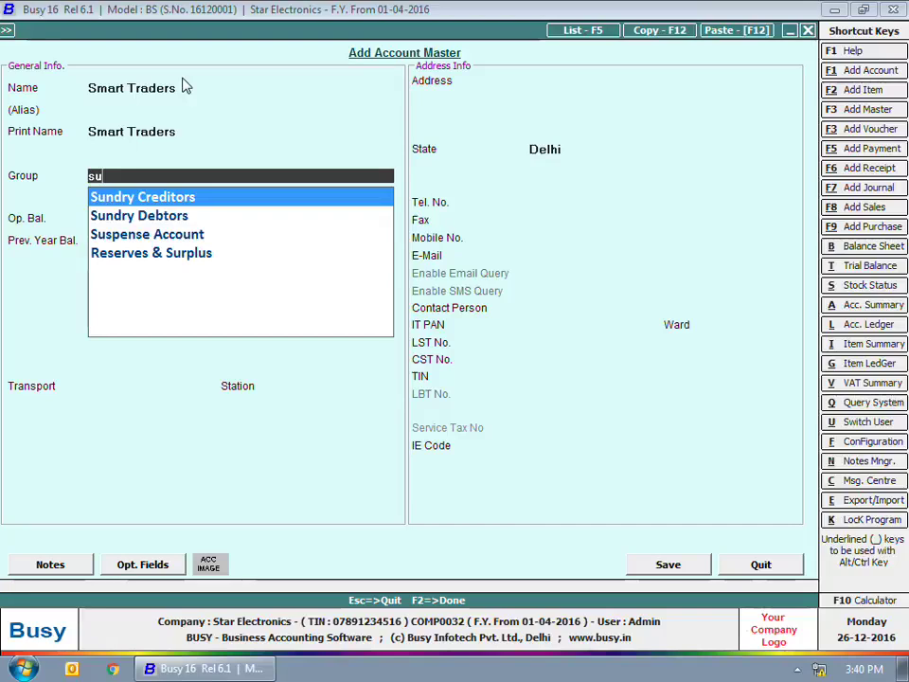
# Put Smart Traders under Sundry Creditors with 1,000.00 Cr opening and previous-year balances
pyautogui.write('n')
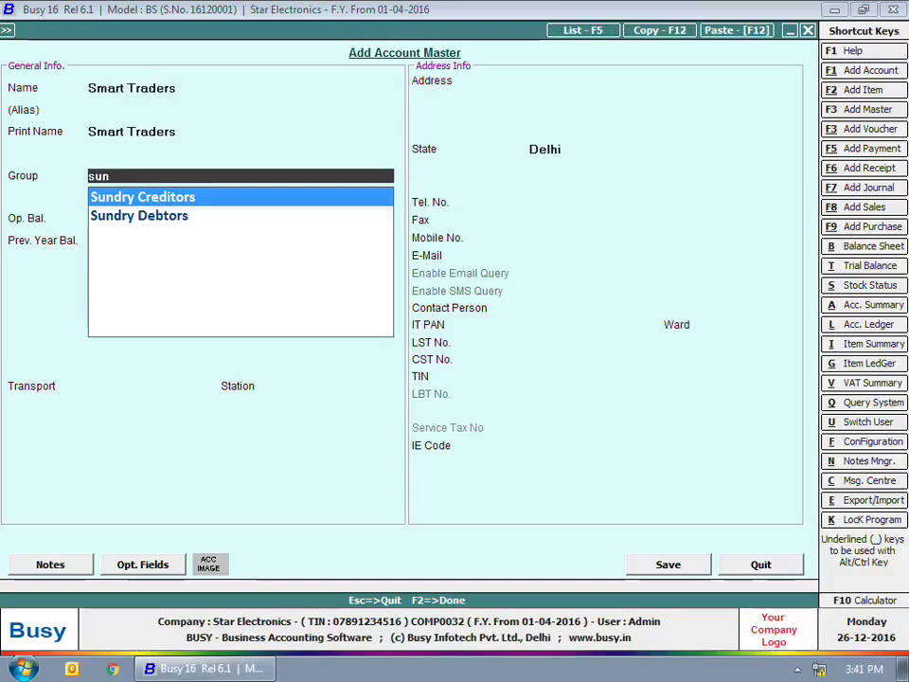
pyautogui.press('Return')
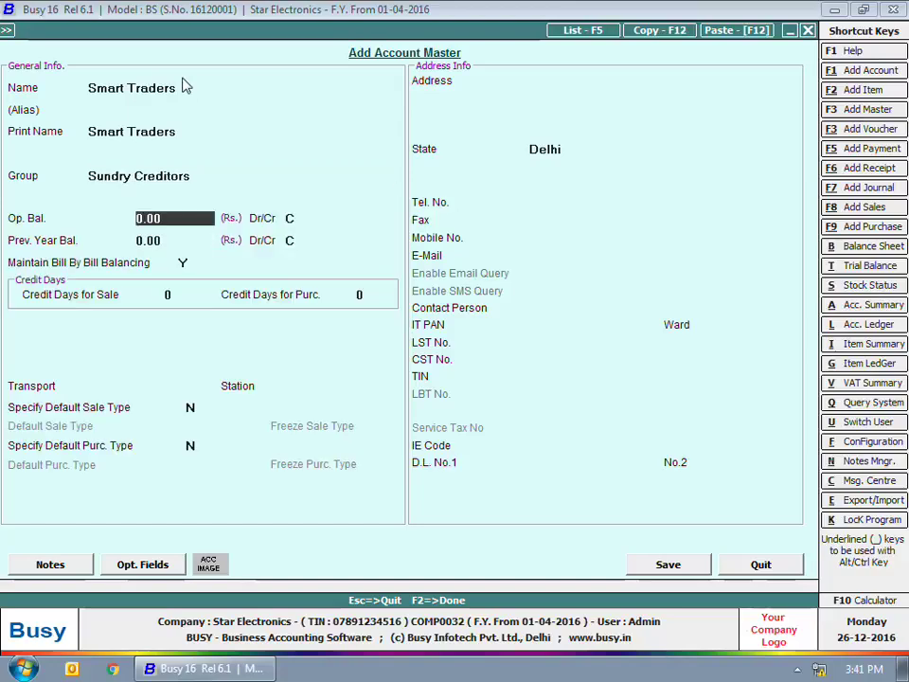
pyautogui.write('1000')
pyautogui.press('Return')
pyautogui.press('Return')
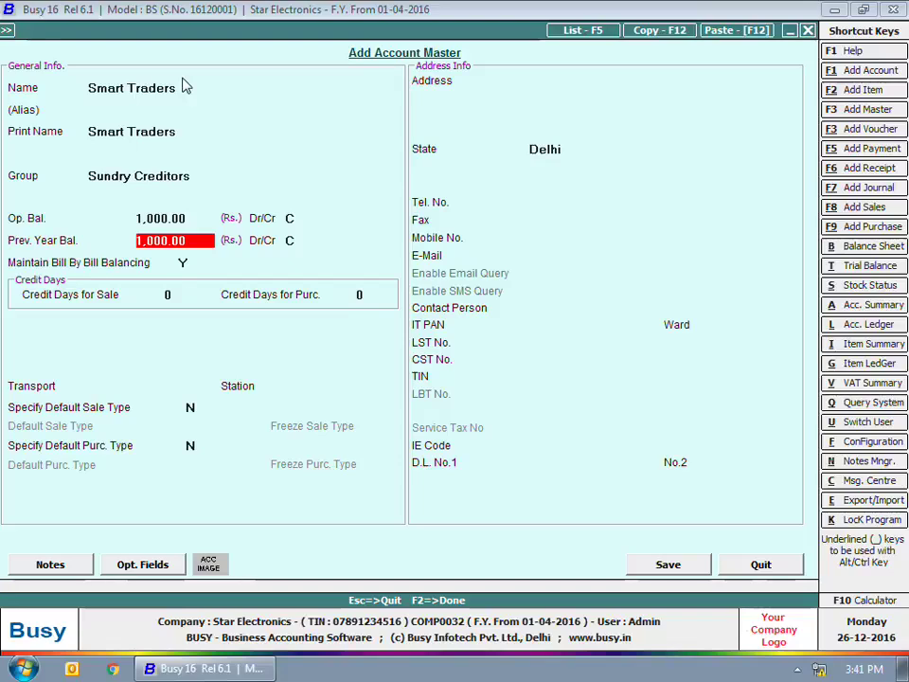
pyautogui.press('Return')
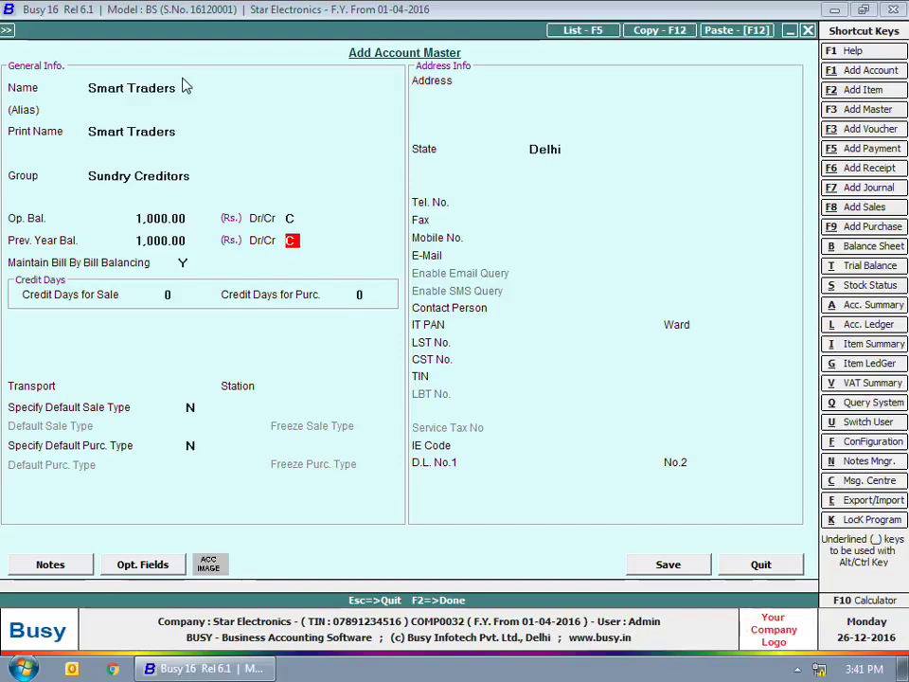
# Keep bill-by-bill balancing on, with 0 credit days for sales and 30 for purchases
pyautogui.press('Return')
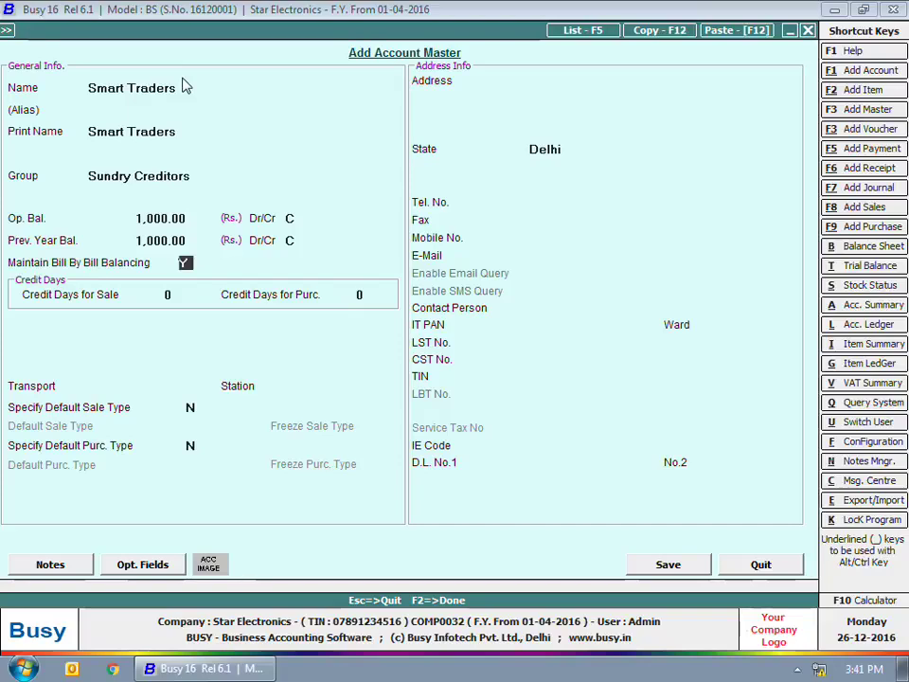
pyautogui.press('Return')
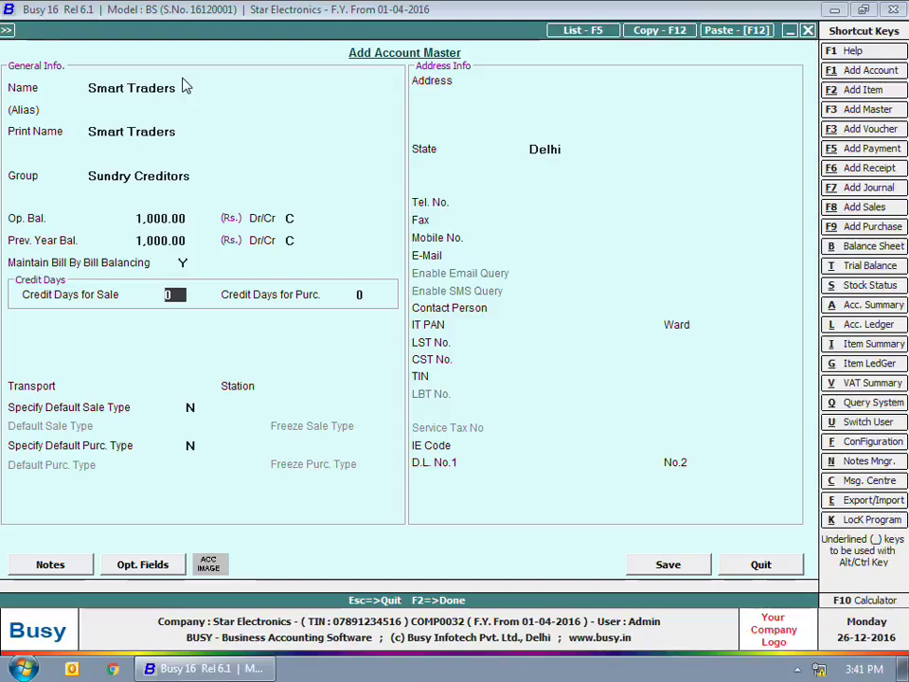
pyautogui.press('Return')
pyautogui.write('30')
pyautogui.press('Return')
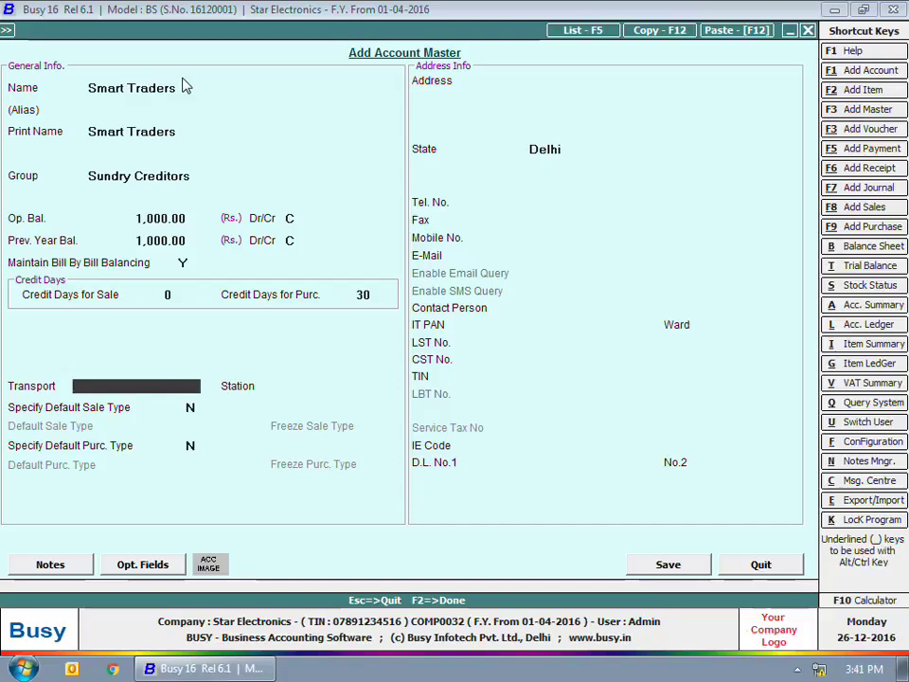
# Set the default sale type to VAT/12.5% (T), leave purchase type unset, and begin the address
pyautogui.press('Return')
pyautogui.press('Return')
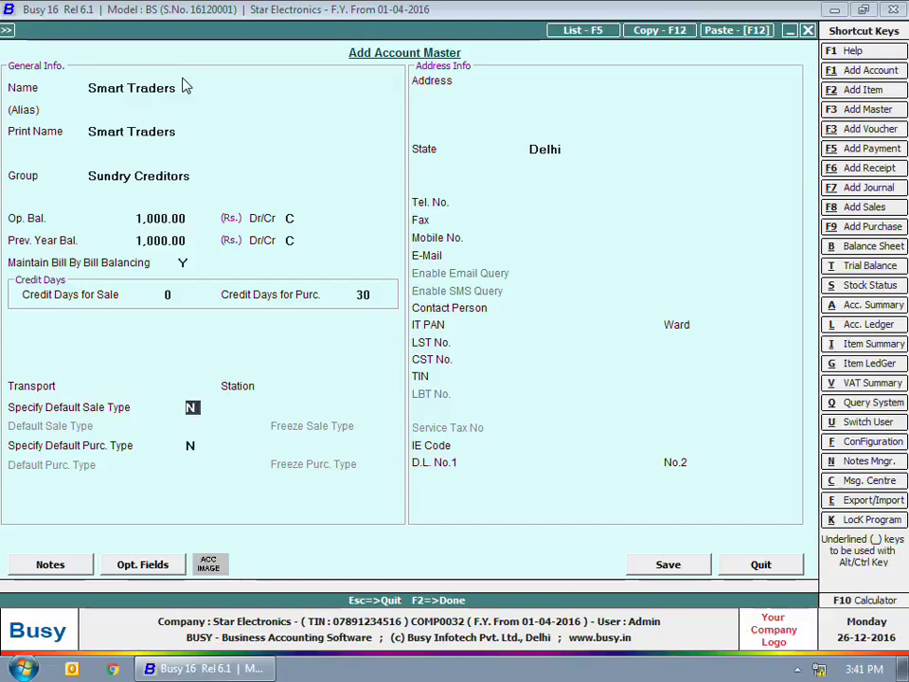
pyautogui.press('y')
pyautogui.press('Return')
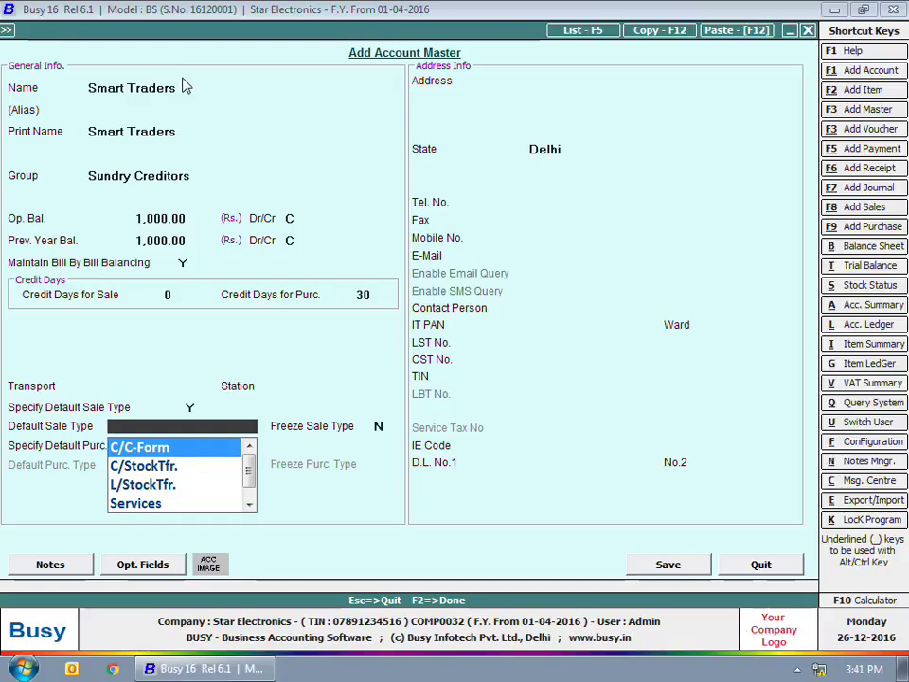
pyautogui.write('vat')
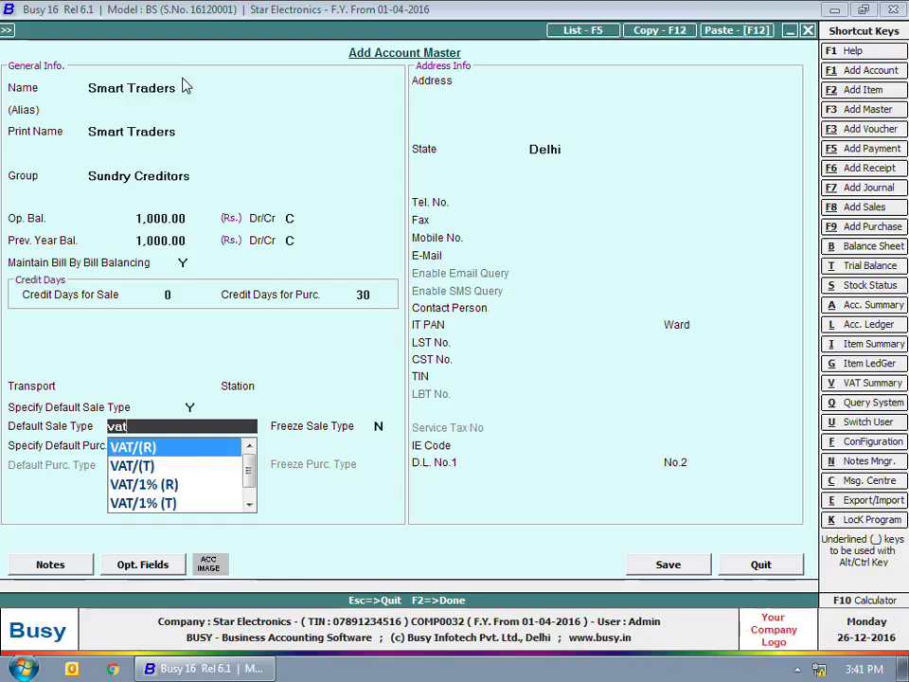
pyautogui.press('Down')
pyautogui.press('Down')
pyautogui.press('Down')
pyautogui.press('Down')
pyautogui.press('Down')
pyautogui.press('Down')
pyautogui.press('Down')
pyautogui.press('Down')
pyautogui.press('Up')
pyautogui.press('Up')
pyautogui.press('Up')
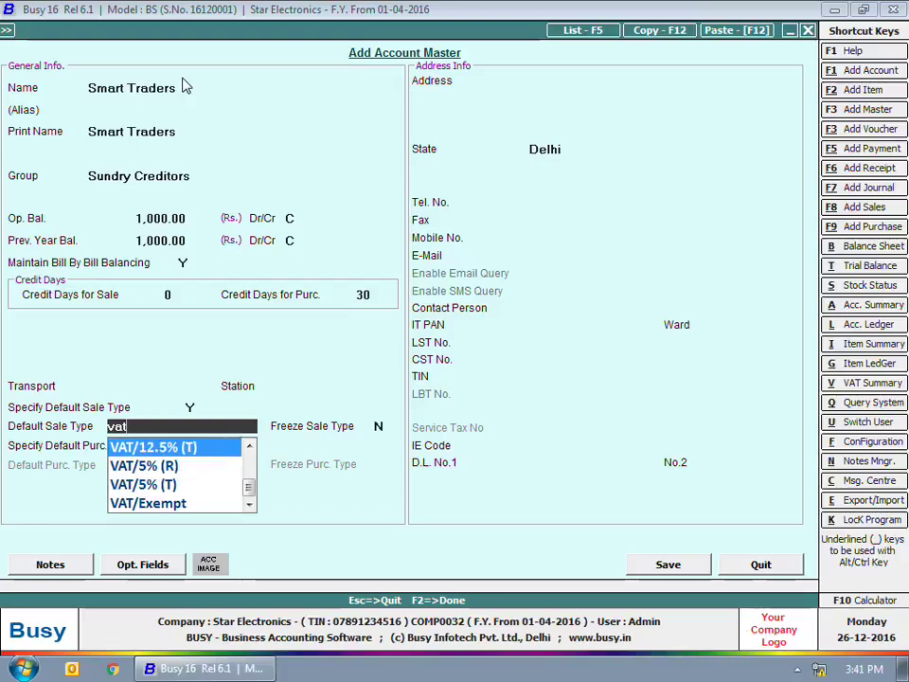
pyautogui.press('Return')
pyautogui.press('Return')
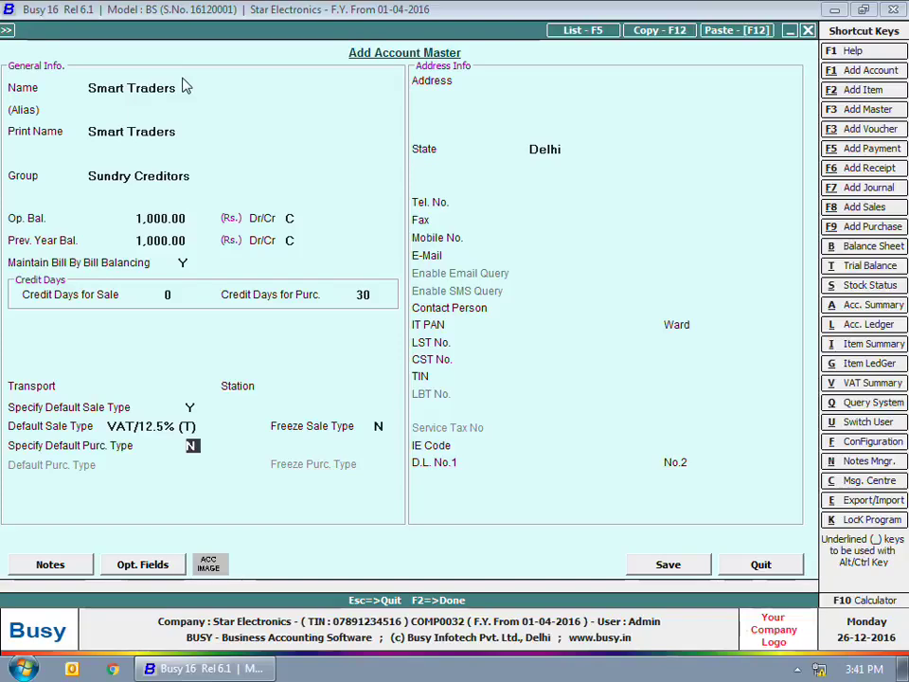
pyautogui.press('Return')
# Complete Smart Traders' three-line postal address, ending with the Delhi PIN code line
pyautogui.press('Return')
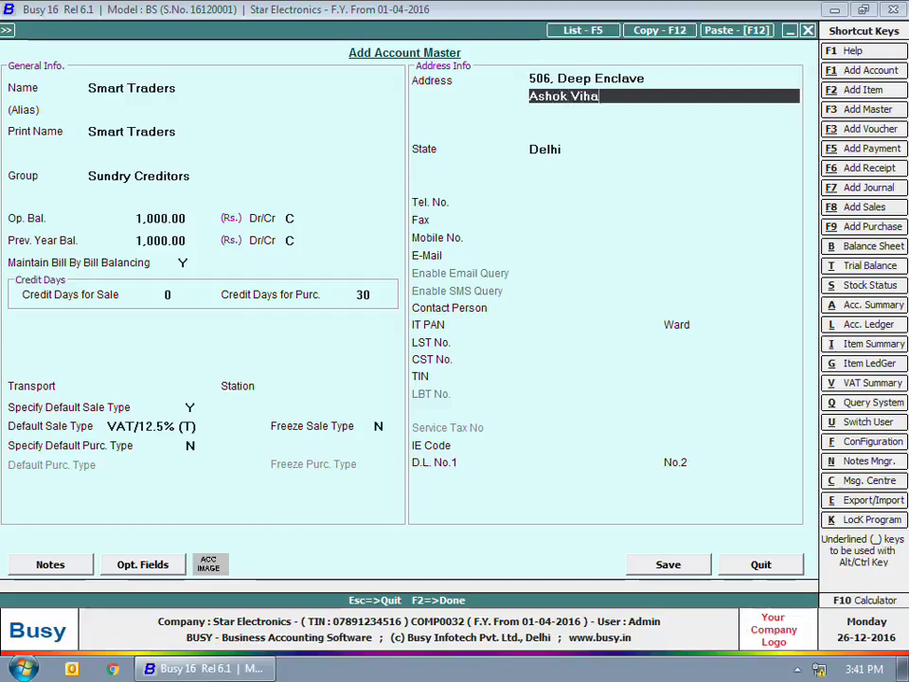
pyautogui.press('Return')
pyautogui.write('Delhi - 110052')
pyautogui.press('Return')
pyautogui.press('Return')
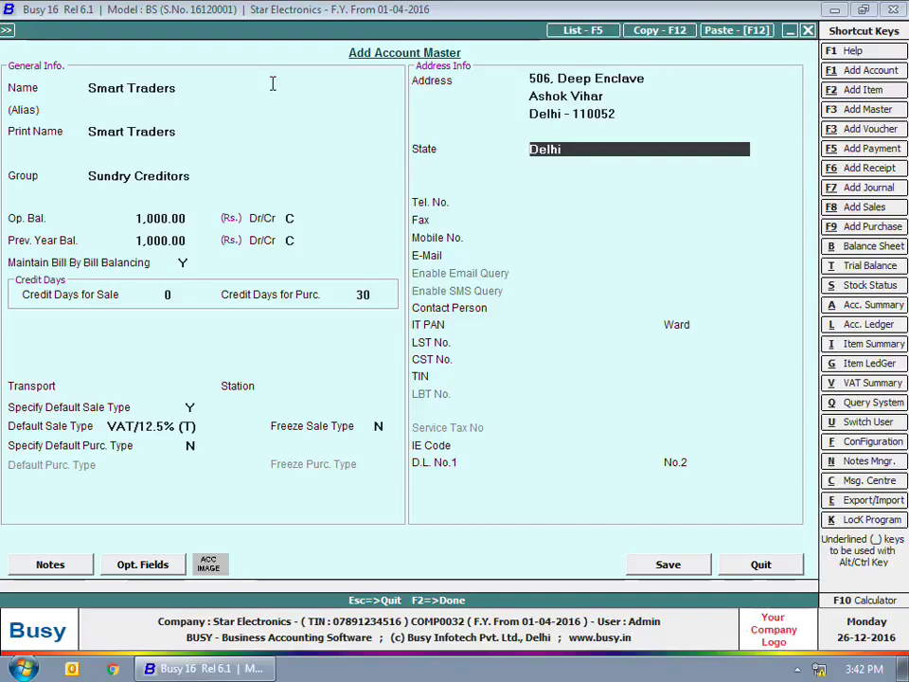
# Keep Delhi as the state and enter the account's telephone and mobile numbers
pyautogui.press('Return')
pyautogui.press('Return')
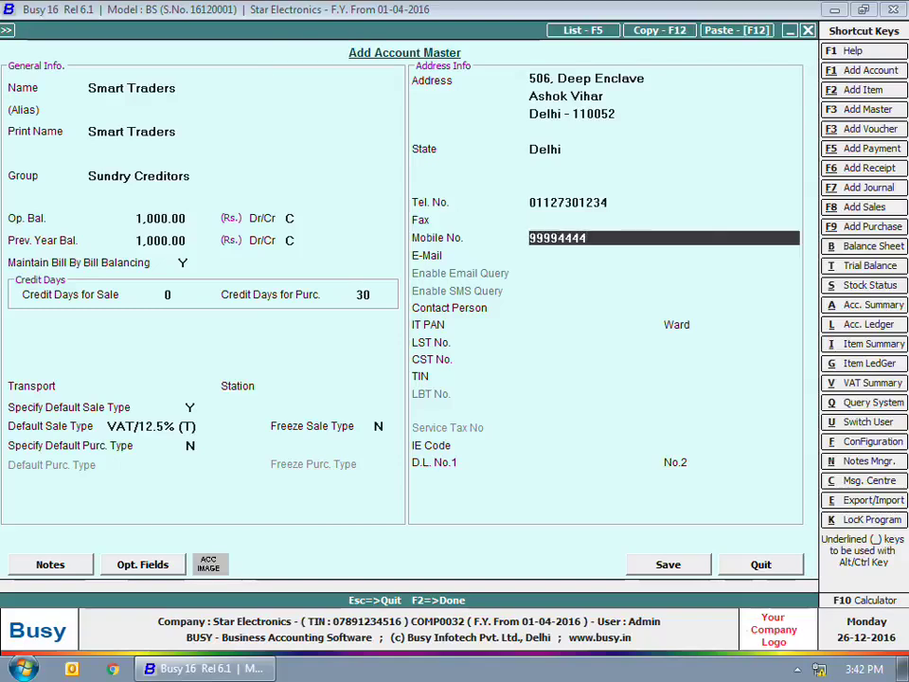
pyautogui.press('Return')
# Add the account's e-mail address and TIN, skipping the remaining empty fields
pyautogui.press('Return')
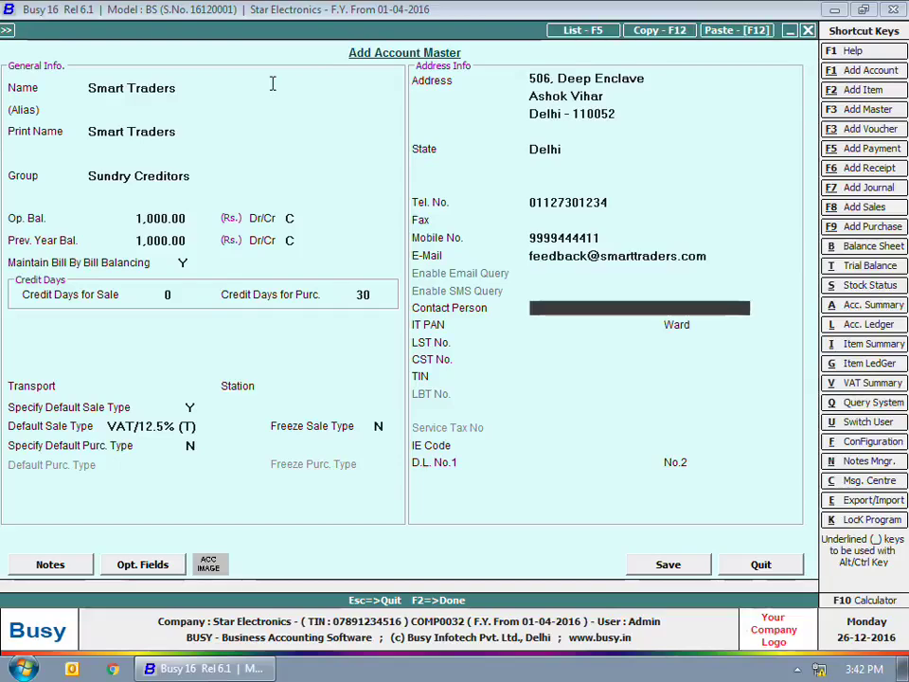
pyautogui.press('Return')
pyautogui.press('Return')
pyautogui.press('Return')
pyautogui.press('Return')
pyautogui.press('Return')
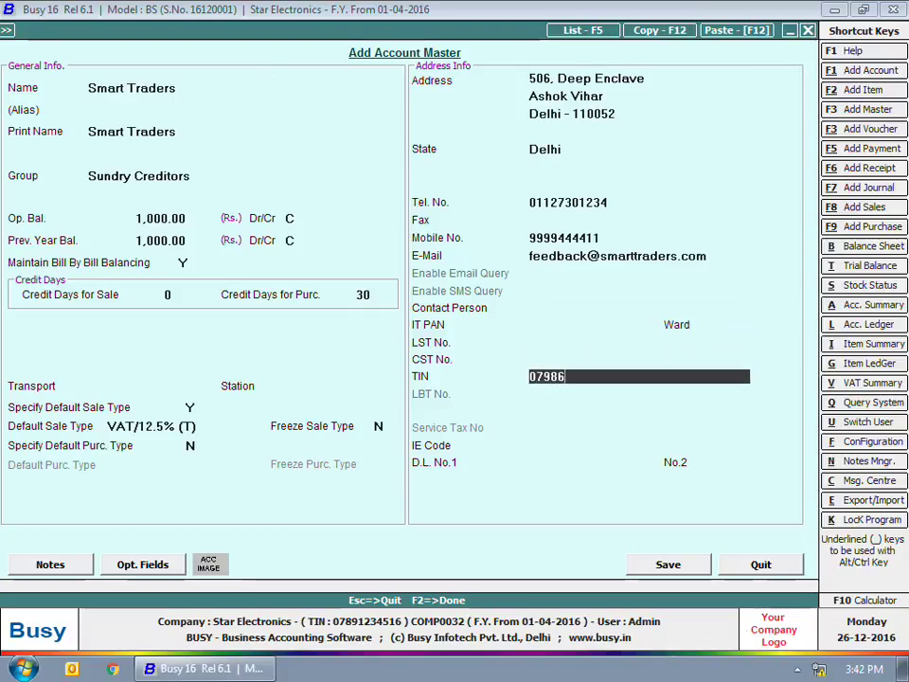
pyautogui.press('Return')
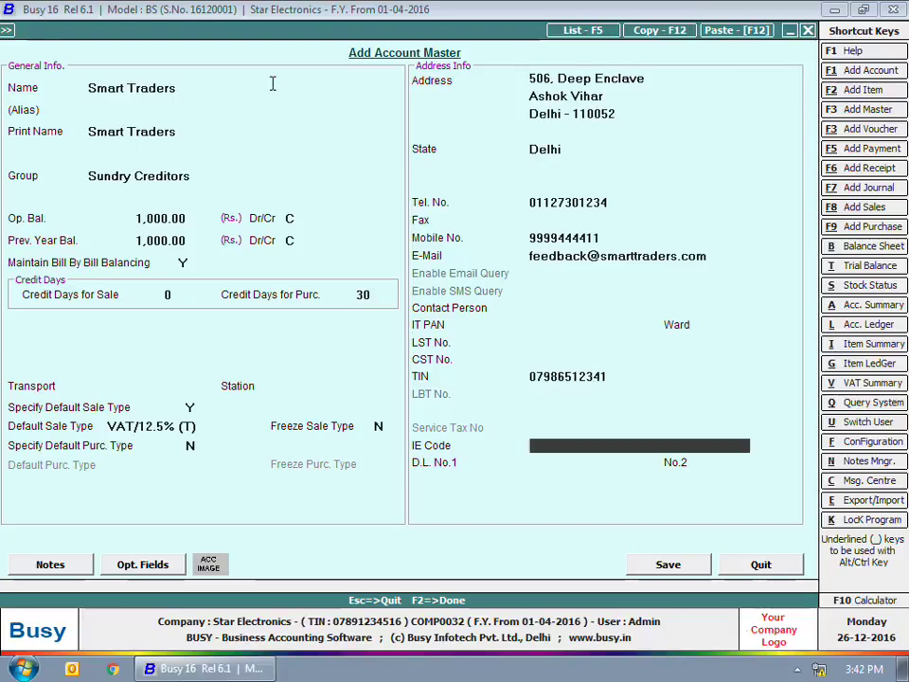
pyautogui.press('Return')
pyautogui.press('Return')
pyautogui.press('Return')
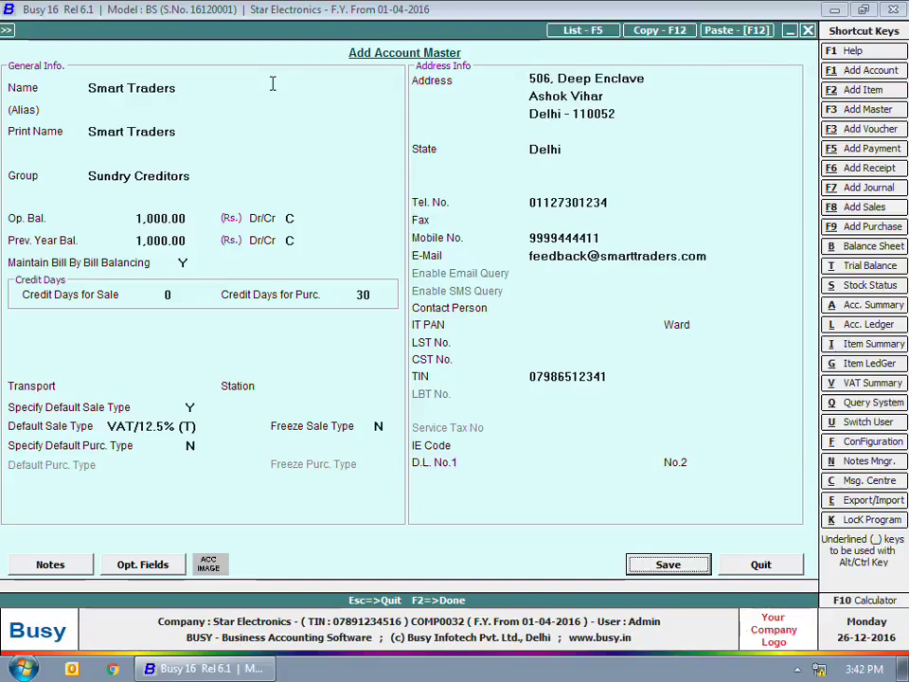
# Add opening bill Ref235 dated 31-03-2017, 1,000.00 Cr due 30-4-2017, and save Smart Traders
pyautogui.press('Return')
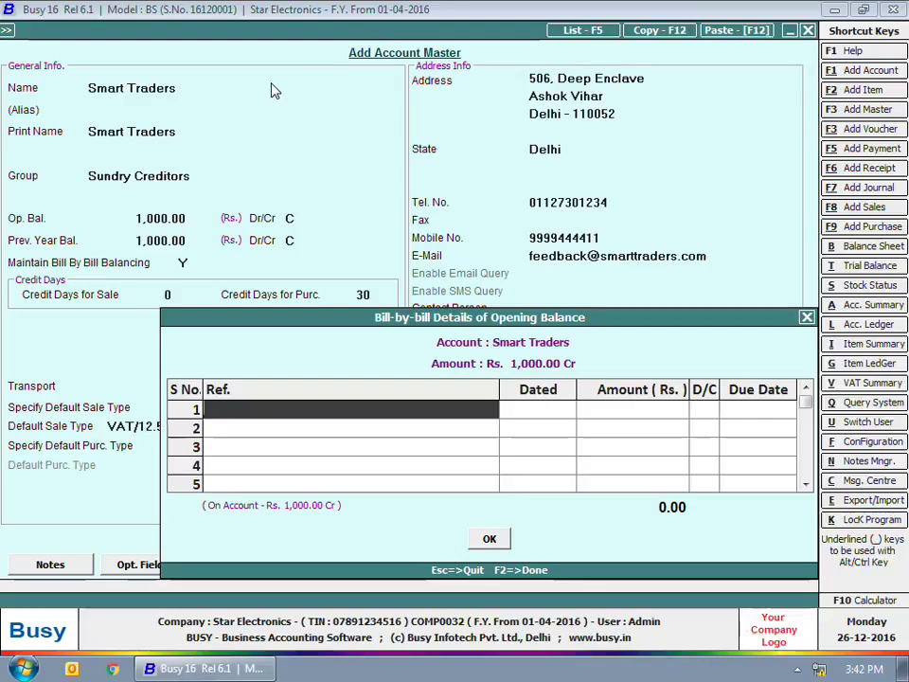
pyautogui.write('Ref235')
pyautogui.press('Return')
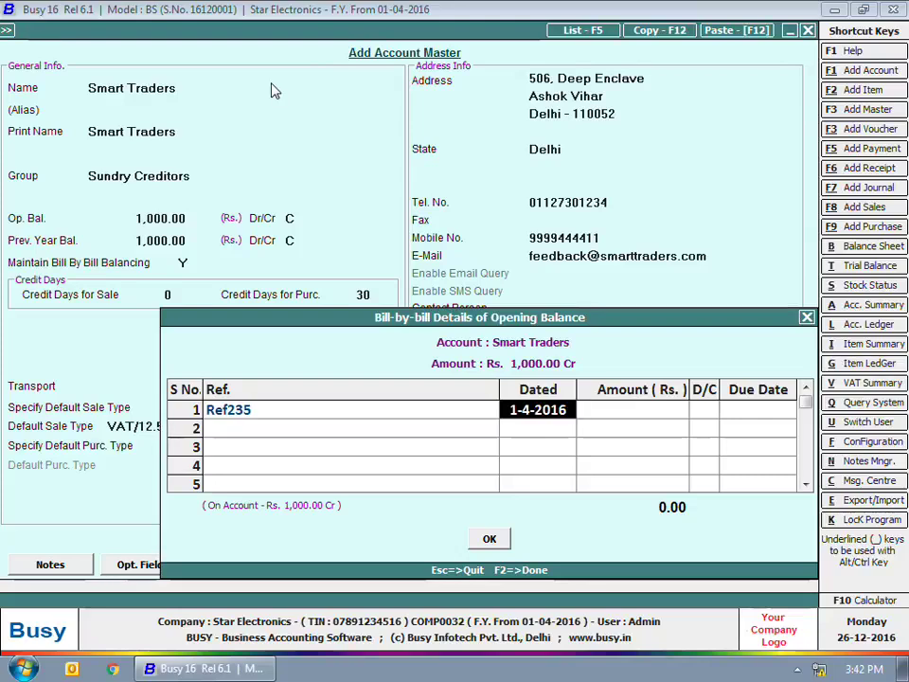
pyautogui.write('31-03-2017')
pyautogui.press('Return')
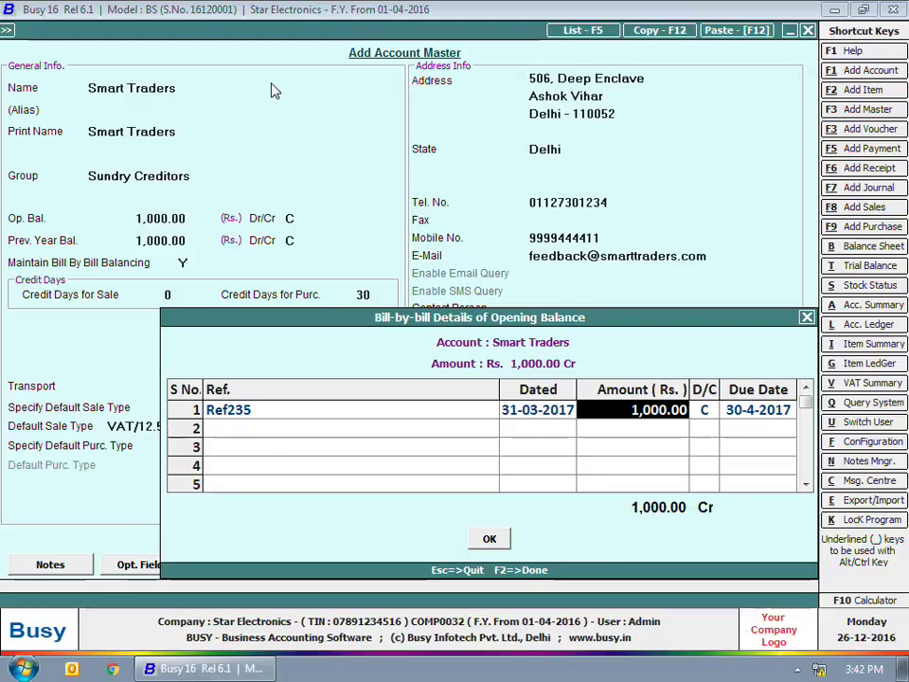
pyautogui.press('Return')
pyautogui.press('Return')
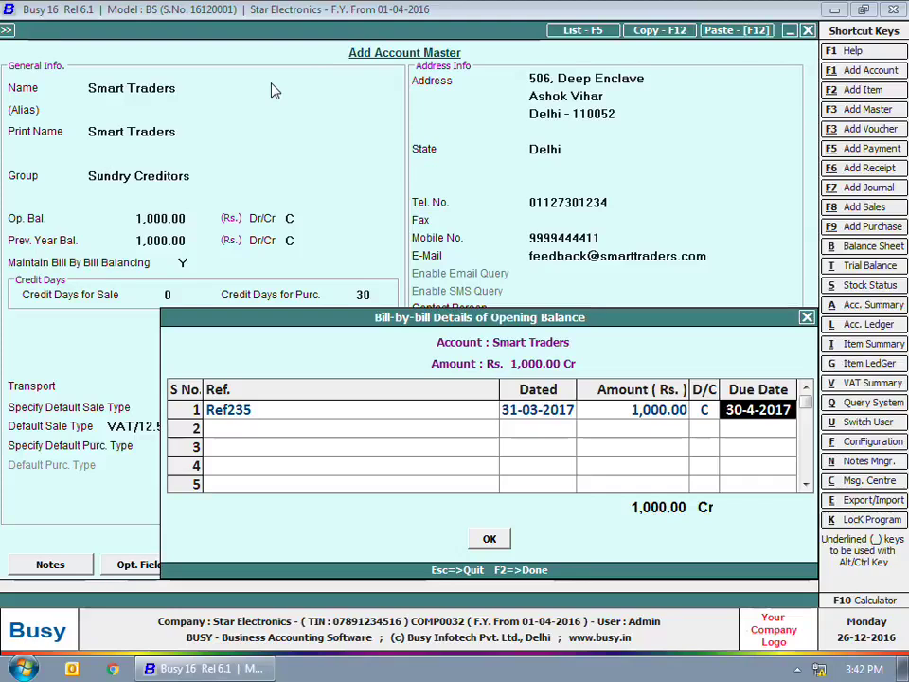
pyautogui.press('F2')
pyautogui.write('Sta')
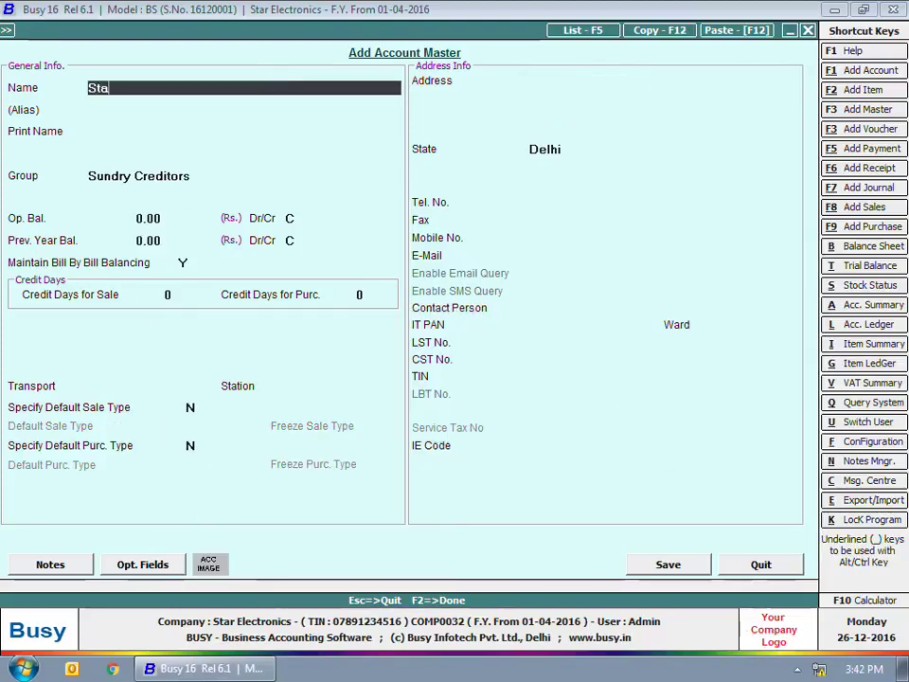
pyautogui.write('te Bank of India')
# Save State Bank of India with alias SBI under Bank Accounts and close account entry
pyautogui.press('Return')
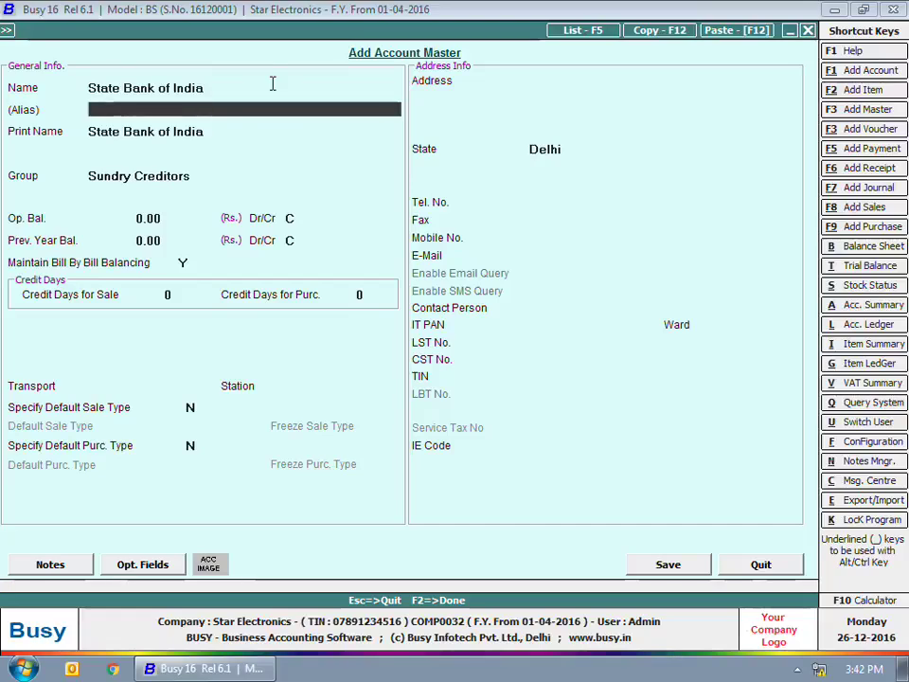
pyautogui.write('SBI')
pyautogui.press('Return')
pyautogui.press('Return')
pyautogui.write('b')
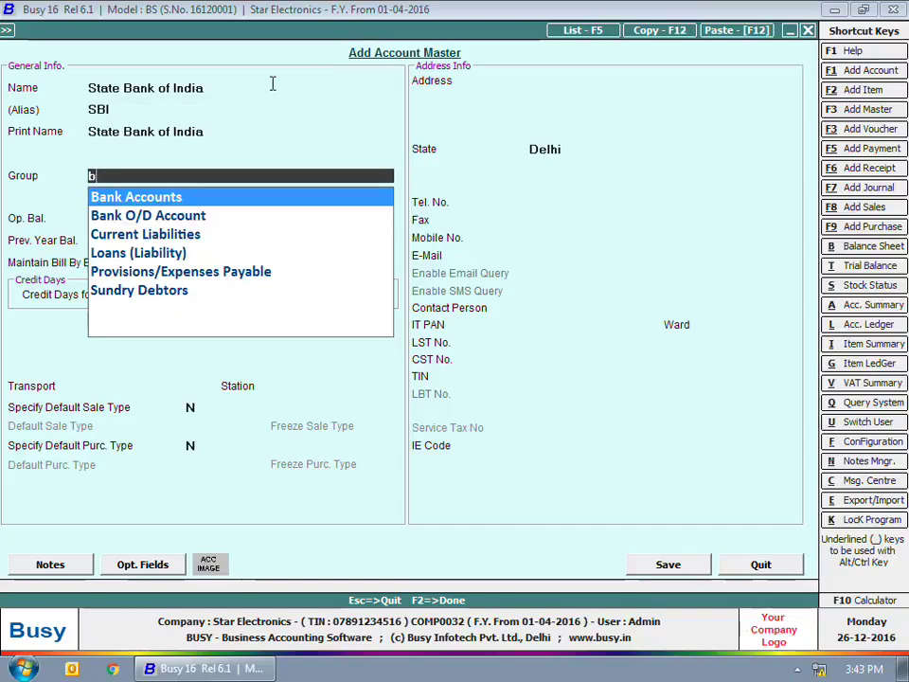
pyautogui.write('an')
pyautogui.press('Return')
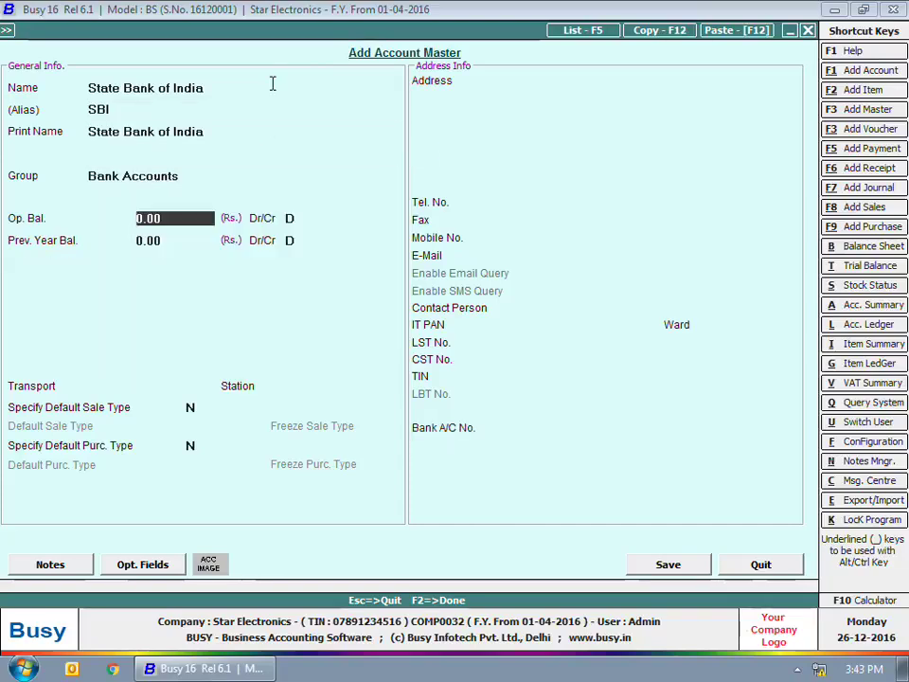
pyautogui.click(667, 565)
pyautogui.press('Escape')
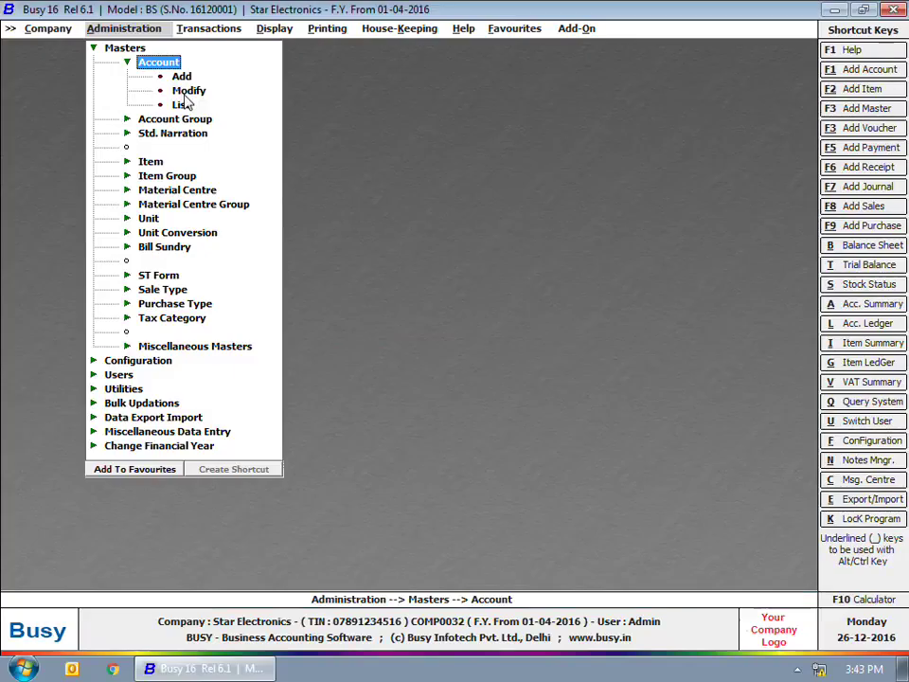
# Find Smart Traders in the account Modify list by searching 'smart' and open it
pyautogui.click(187, 91)
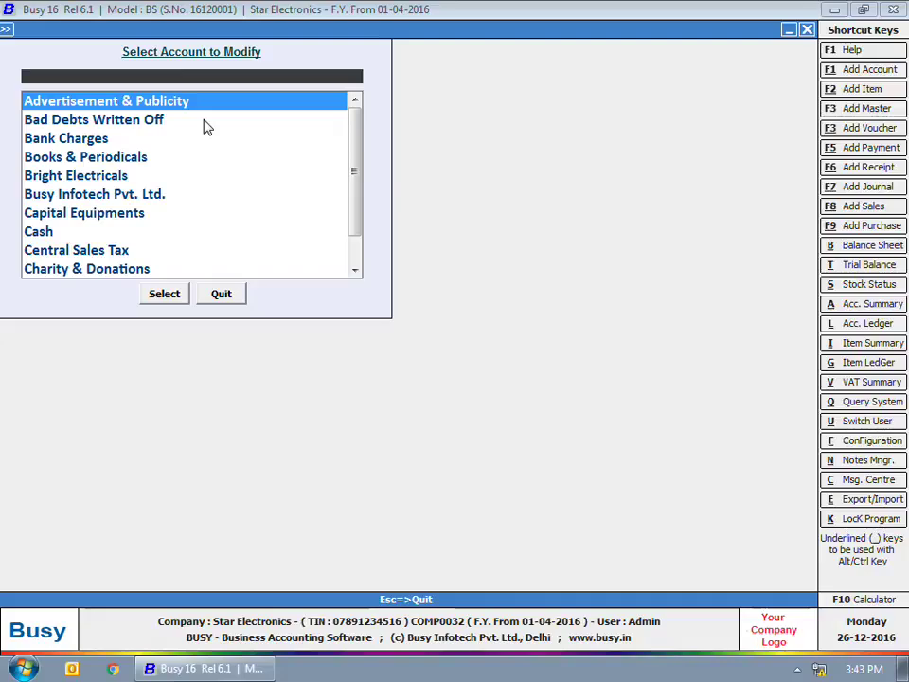
pyautogui.write('smart')
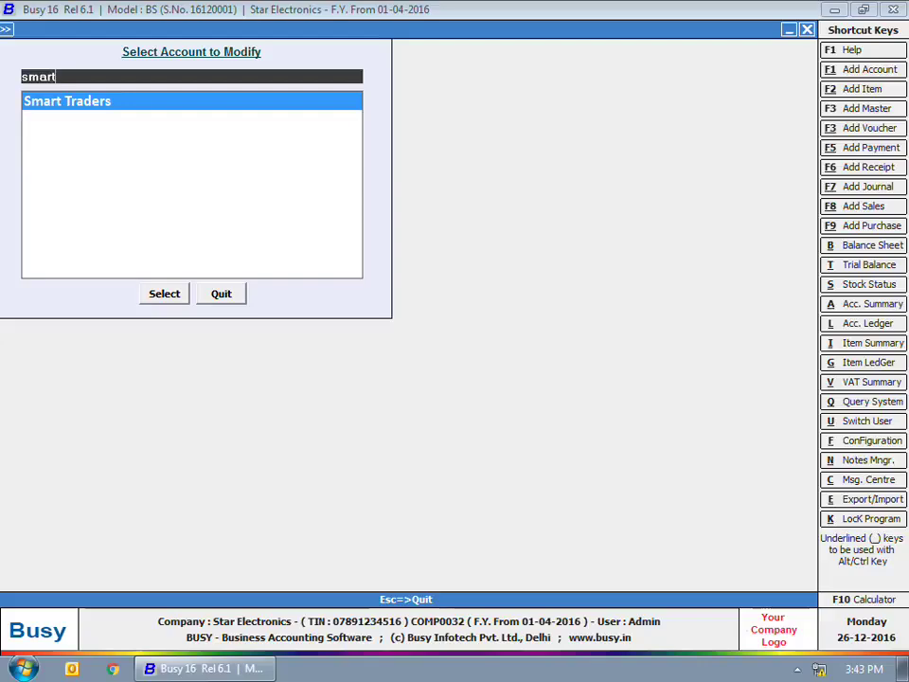
pyautogui.press('Return')
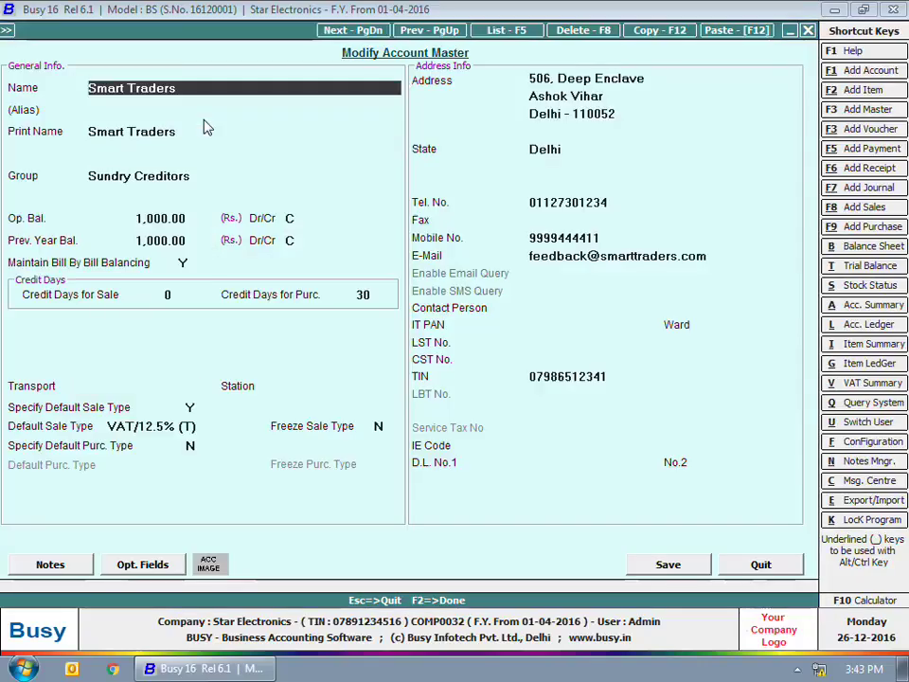
# Change Smart Traders' opening balance and bill amount to 10,000.00 Cr, then save and close
pyautogui.click(161, 218)
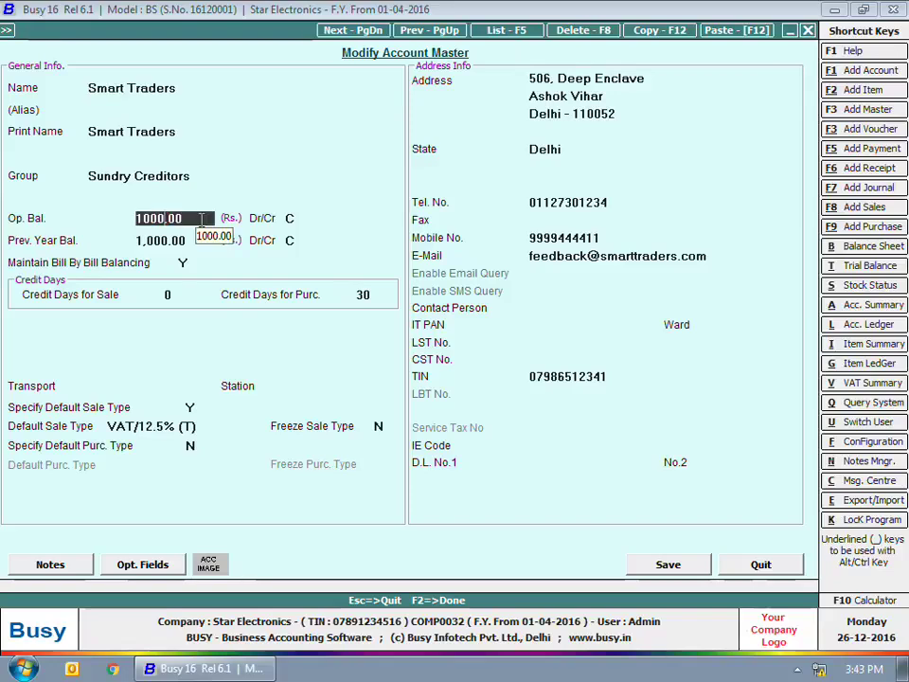
pyautogui.write('10000')
pyautogui.press('Return')
pyautogui.press('Return')
pyautogui.press('Return')
pyautogui.press('Return')
pyautogui.press('Return')
pyautogui.press('Return')
pyautogui.press('Return')
pyautogui.write('10000')
pyautogui.press('Return')
pyautogui.press('F2')
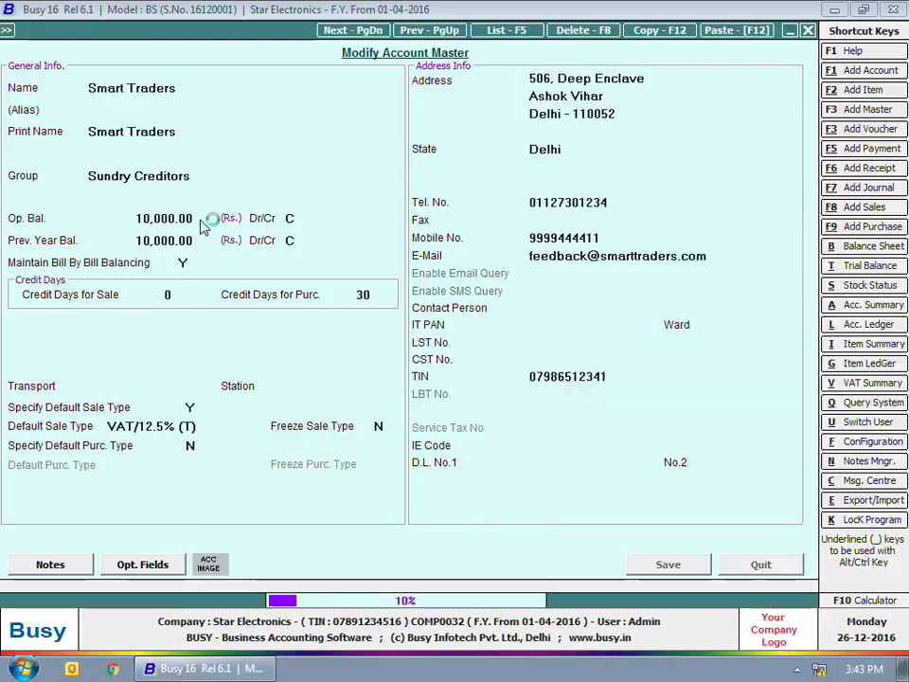
pyautogui.press('F2')
pyautogui.press('Escape')
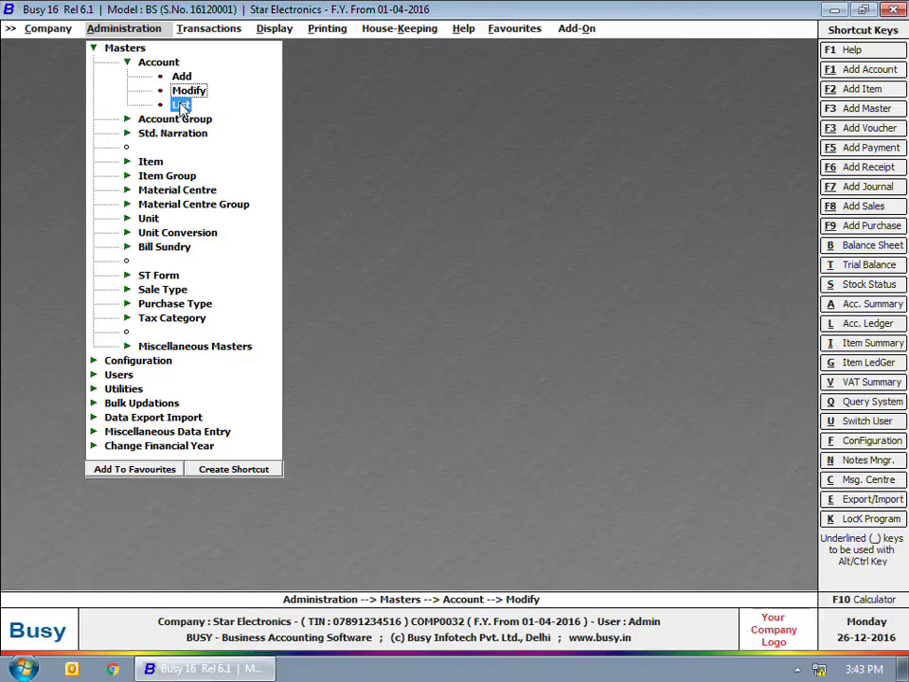
# View the list of all accounts on screen in Standard Format, then close it
pyautogui.click(180, 105)
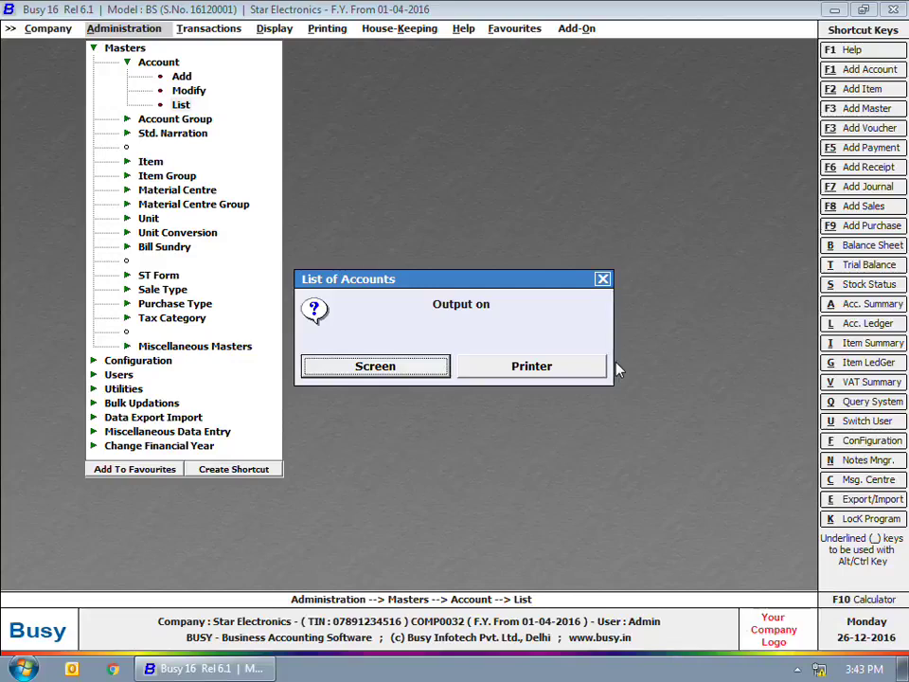
pyautogui.click(425, 368)
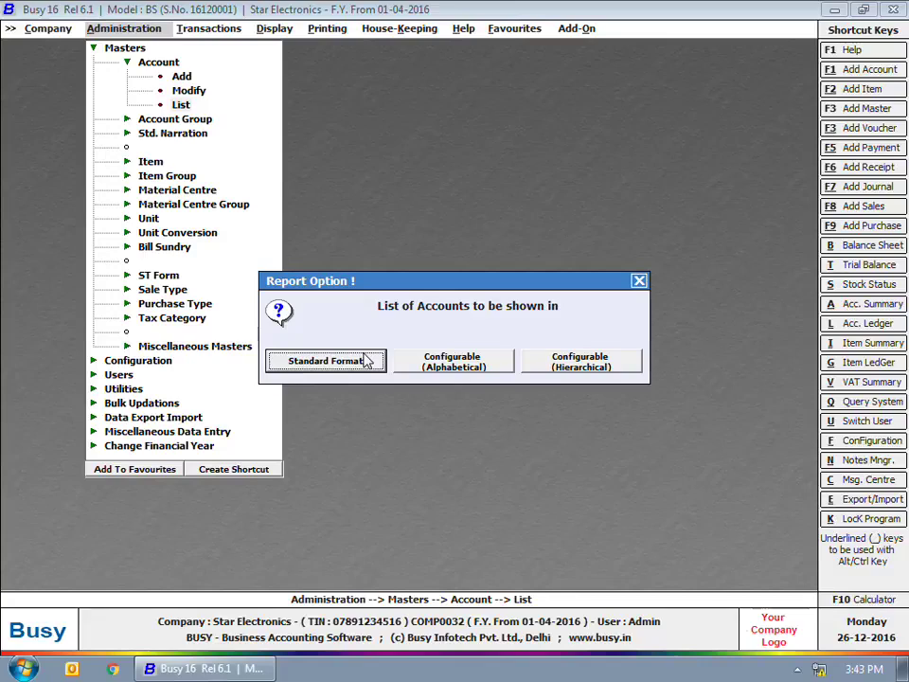
pyautogui.click(365, 359)
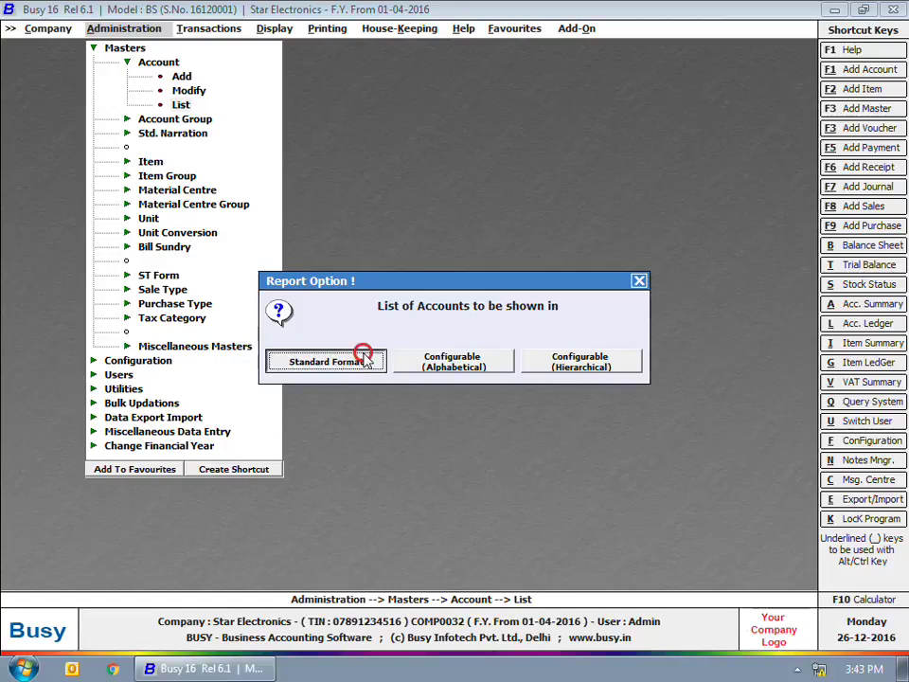
pyautogui.click(417, 371)
pyautogui.press('Escape')
# List only the Bank Accounts group in Standard Format, showing State Bank of India
pyautogui.click(294, 358)
pyautogui.click(518, 368)
pyautogui.press('Return')
pyautogui.press('Return')
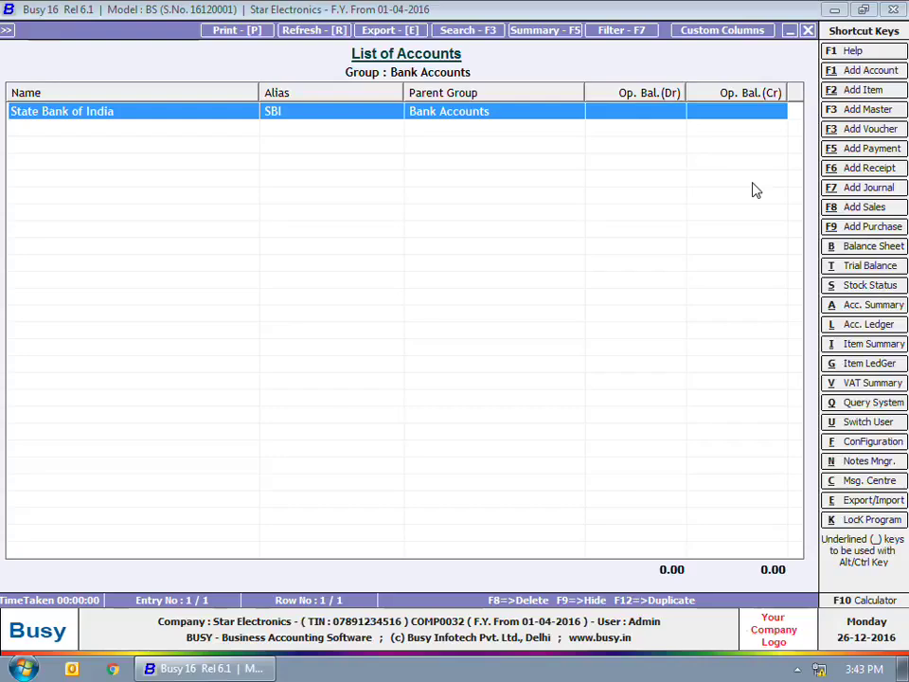
pyautogui.press('Escape')
pyautogui.press('Escape')
pyautogui.press('Escape')
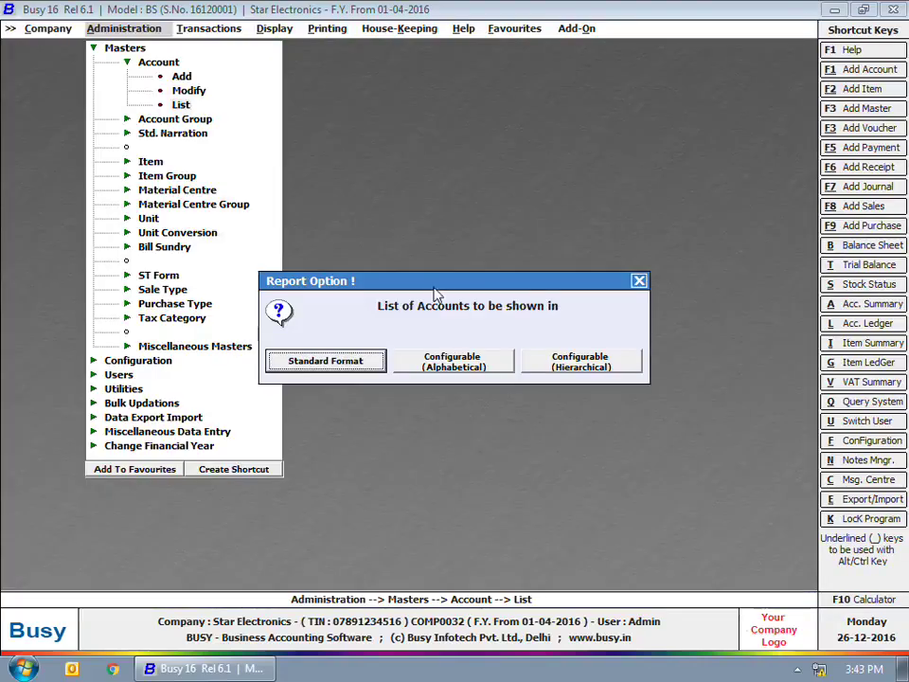
# Show the Configurable (Alphabetical) list of all 61 accounts and bring up its field chooser
pyautogui.click(430, 361)
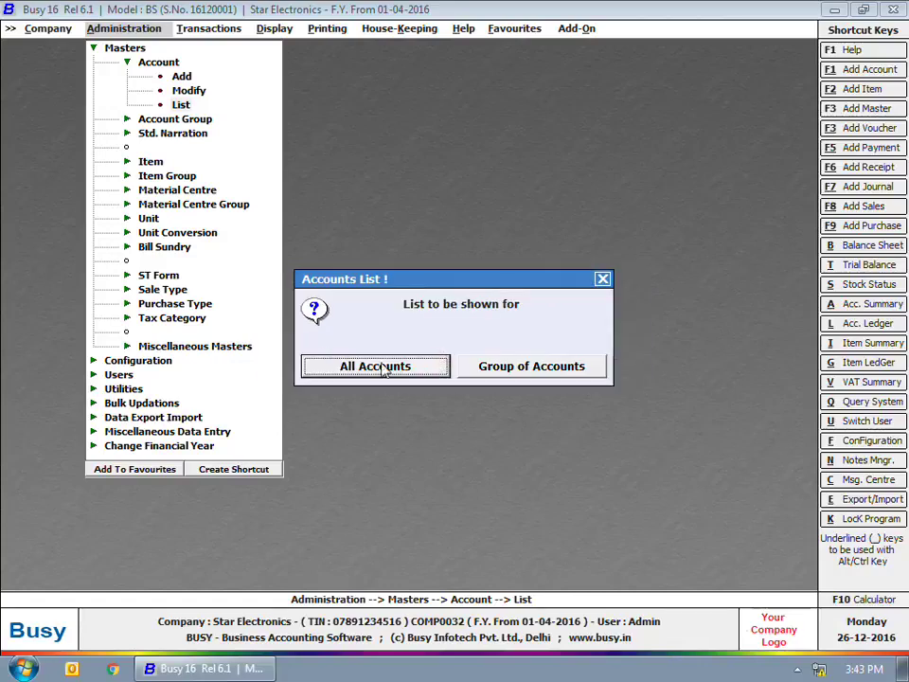
pyautogui.click(372, 366)
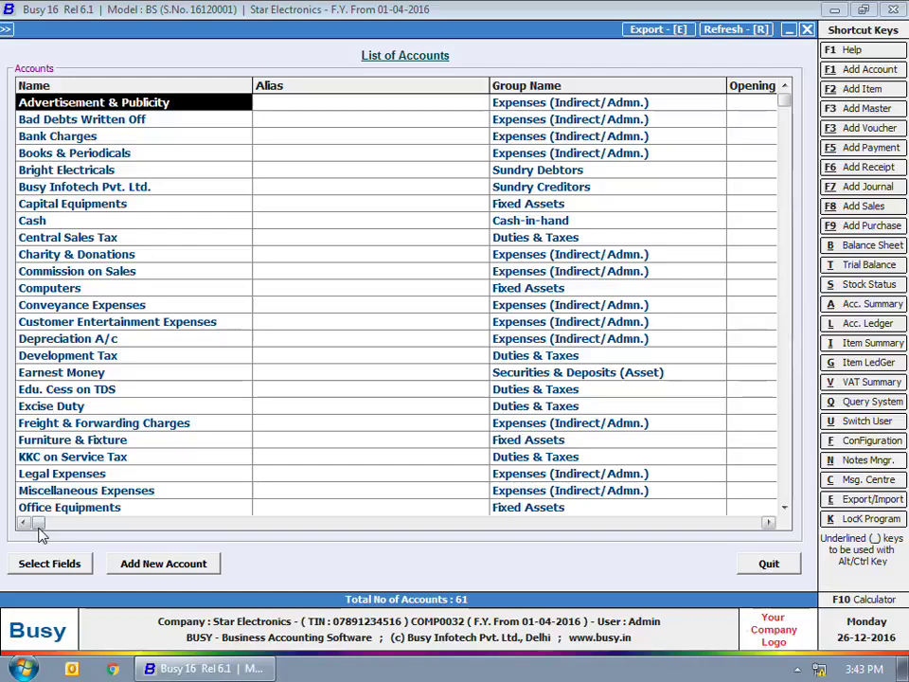
pyautogui.moveTo(37, 522); pyautogui.dragTo(655, 546)
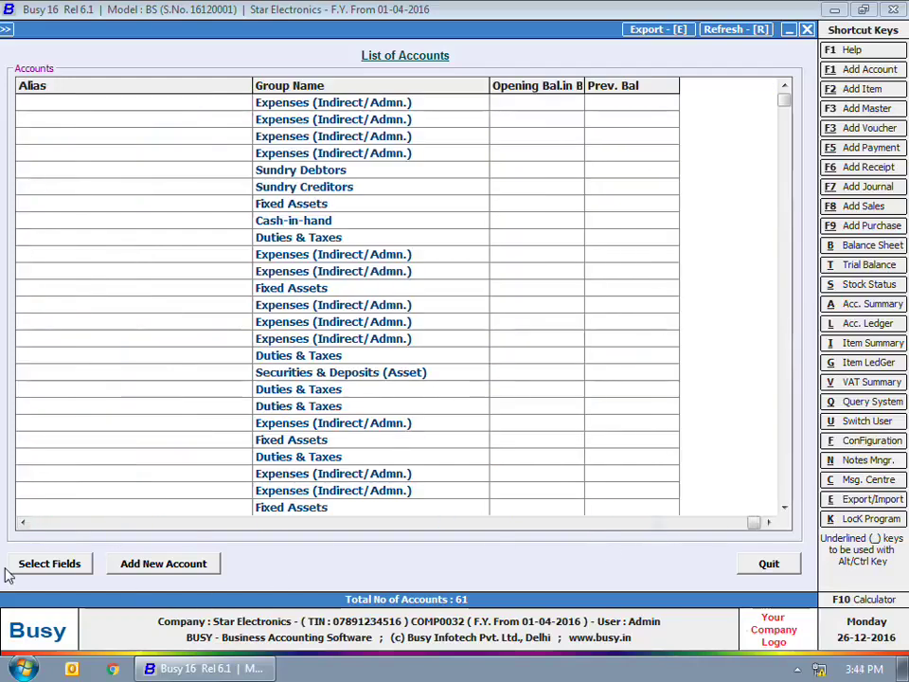
pyautogui.click(43, 564)
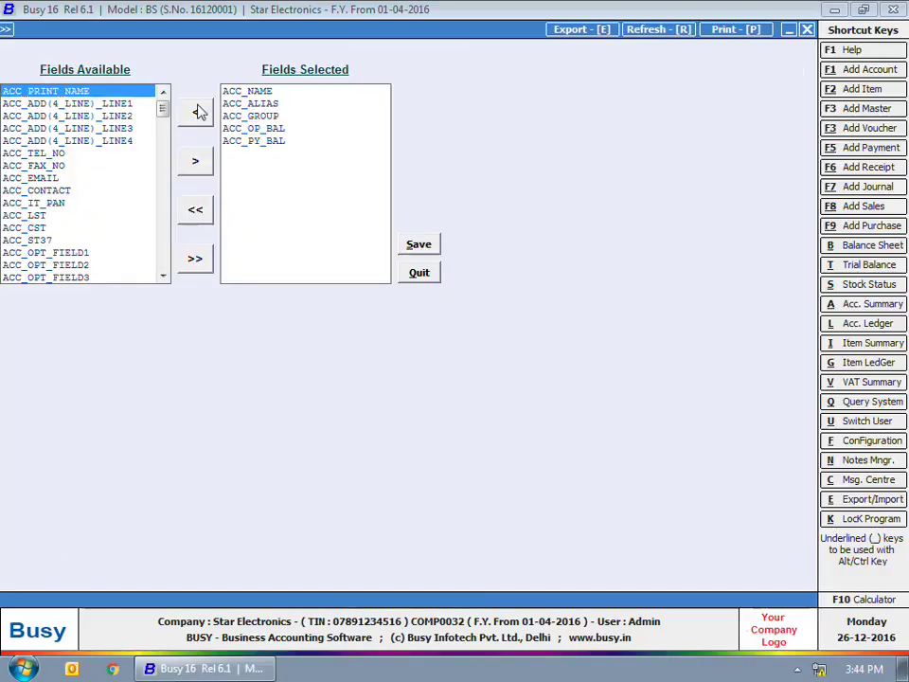
# Add ACC_PRINT_NAME as a column, remove it again, and quit the field chooser
pyautogui.click(103, 91)
pyautogui.click(195, 161)
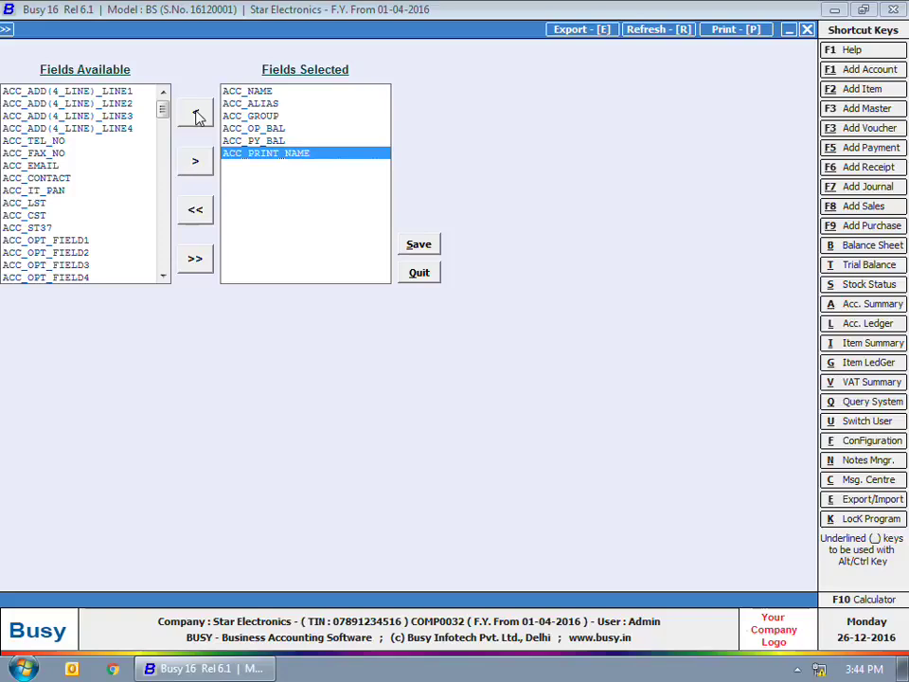
pyautogui.click(196, 114)
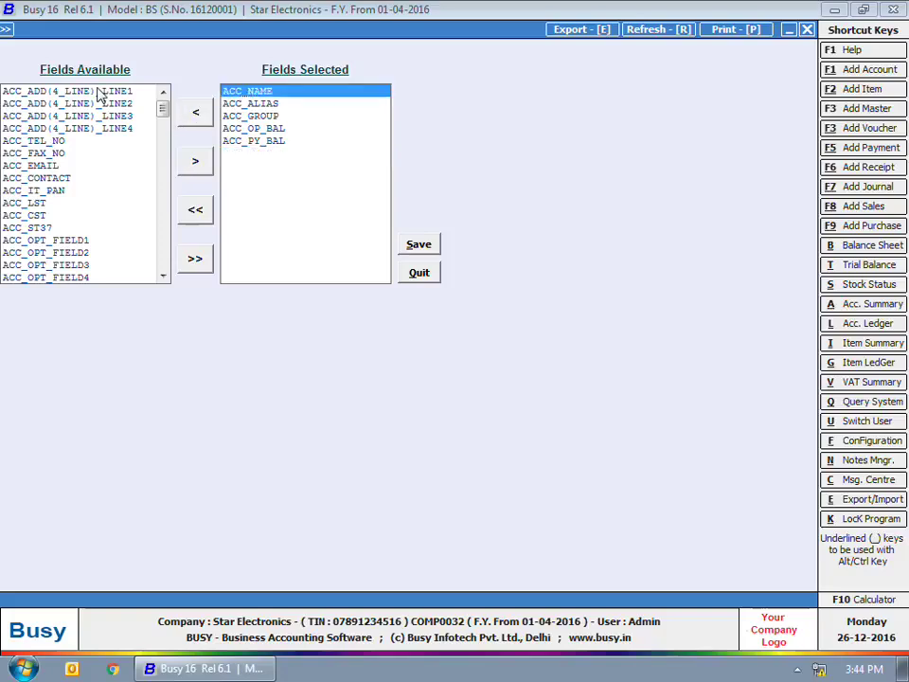
pyautogui.click(428, 271)
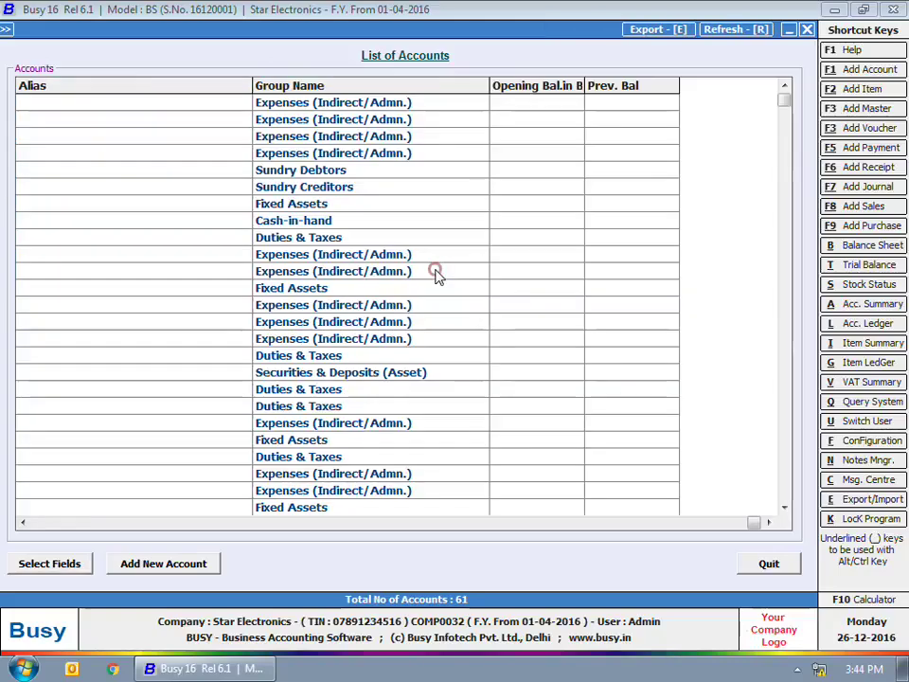
# Browse the hierarchical Chart of Accounts, expanding Capital Account, Current Assets and Current Liabilities, then exit
pyautogui.press('Escape')
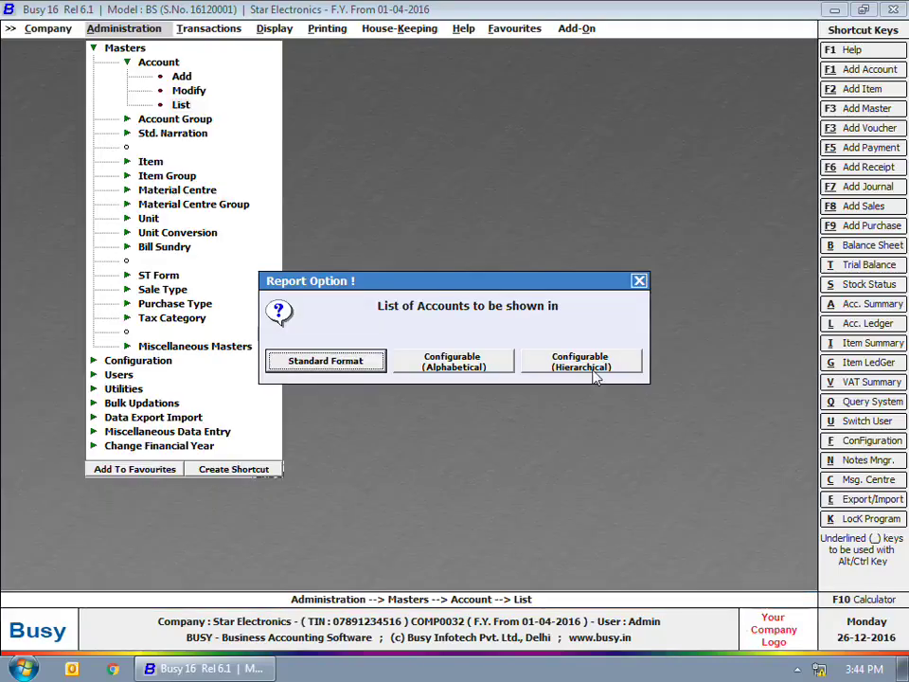
pyautogui.click(594, 365)
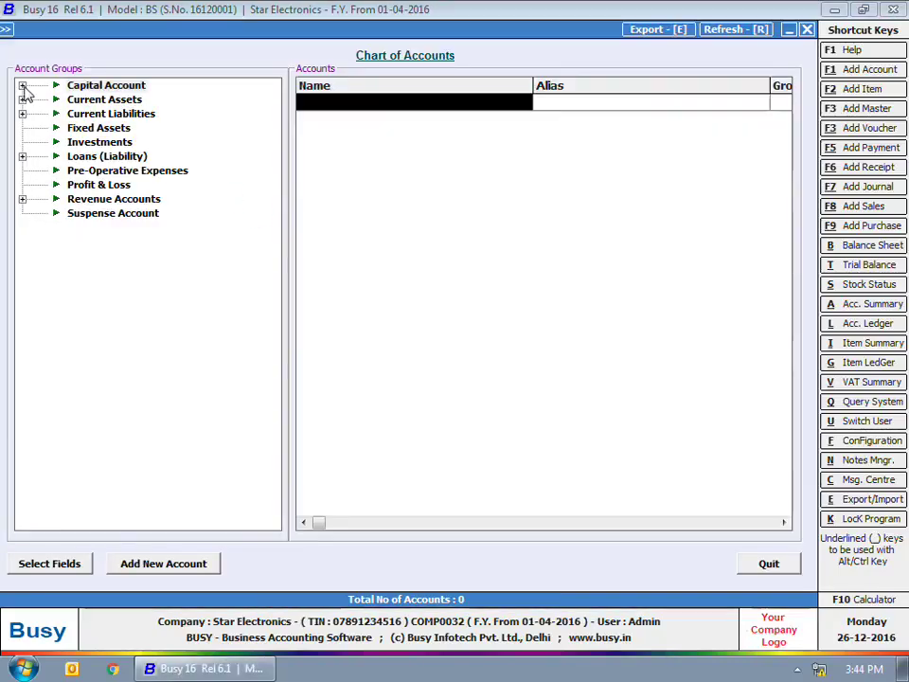
pyautogui.click(21, 85)
pyautogui.click(23, 114)
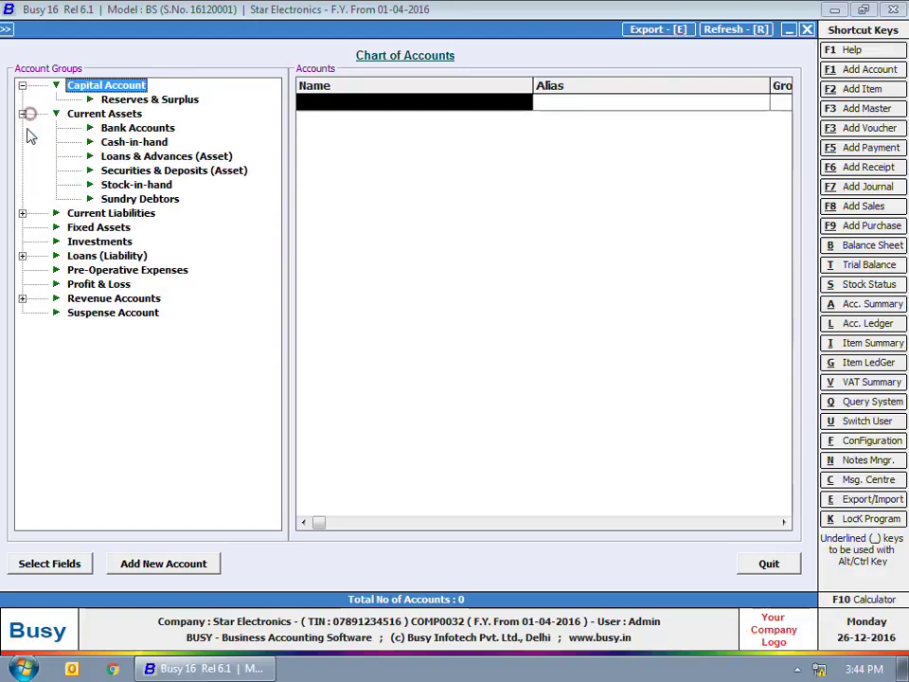
pyautogui.click(22, 213)
pyautogui.press('Escape')
pyautogui.press('Escape')
pyautogui.press('Escape')
pyautogui.press('Escape')
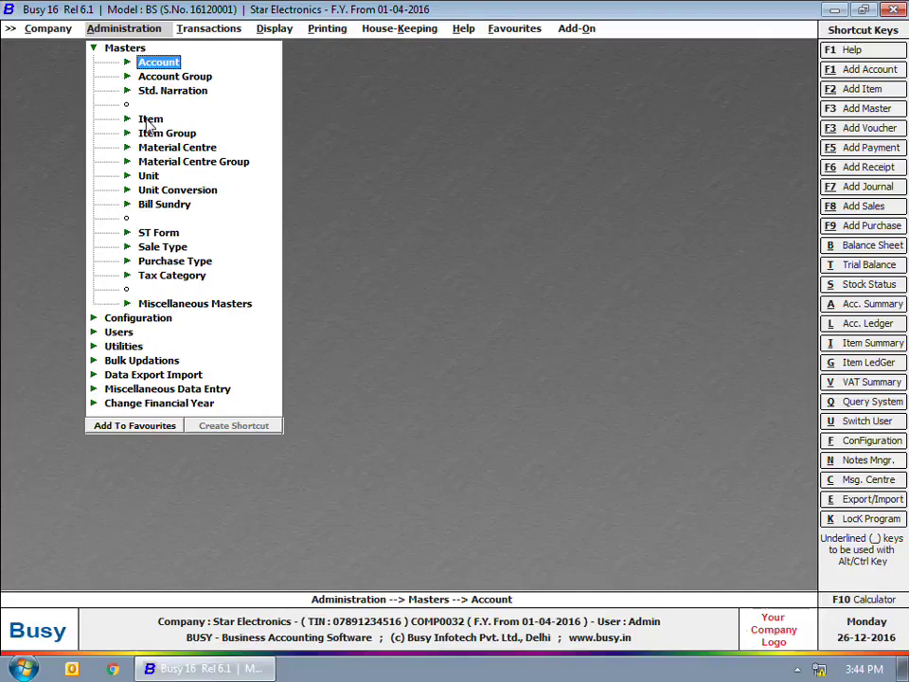
# Add item 'LG Air Conditioner 1.5 ton', alias 'LG AC 1.5 ton', group Air Conditioners, unit Pcs
pyautogui.click(150, 119)
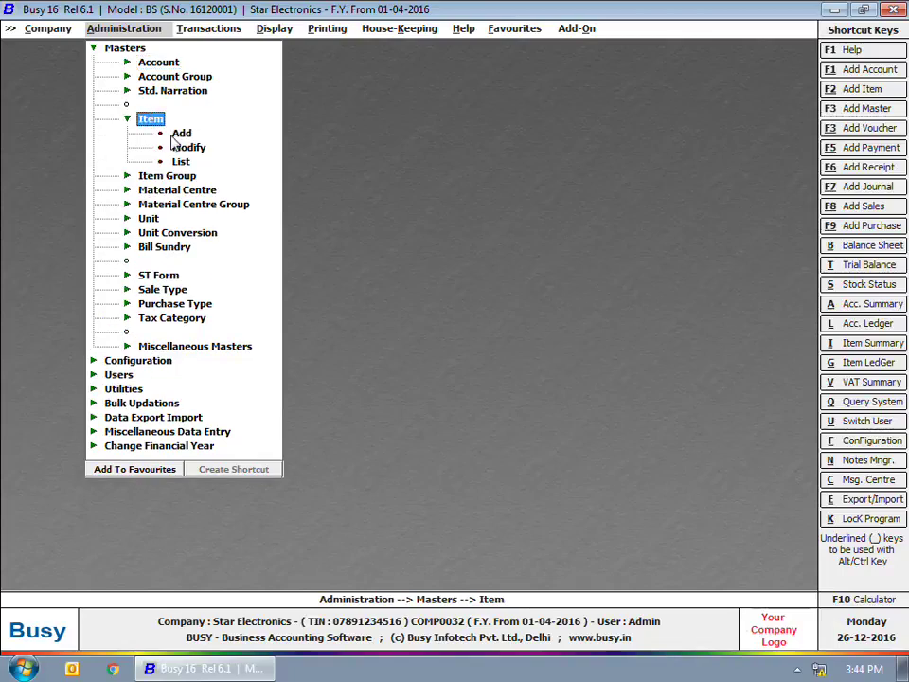
pyautogui.click(179, 133)
pyautogui.write('LG Air')
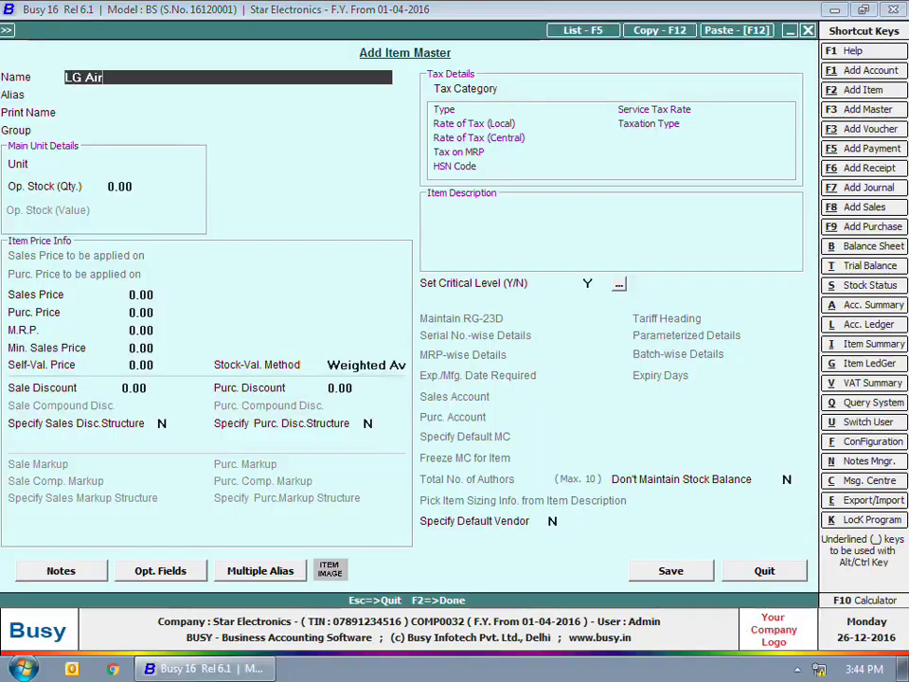
pyautogui.write(' Conditioner 1.5 ton')
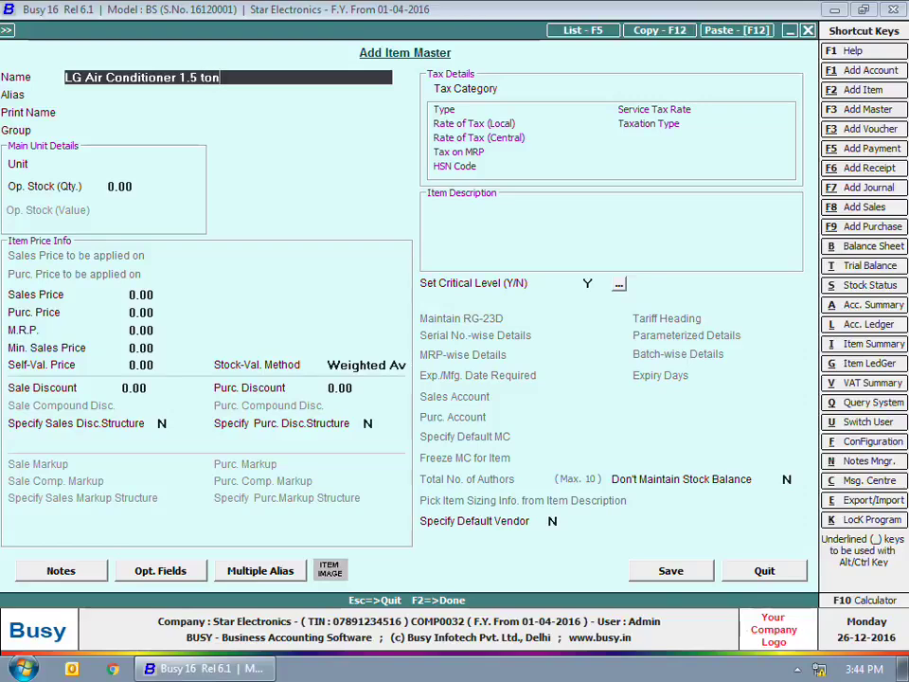
pyautogui.press('Return')
pyautogui.write('LG AC 1.5')
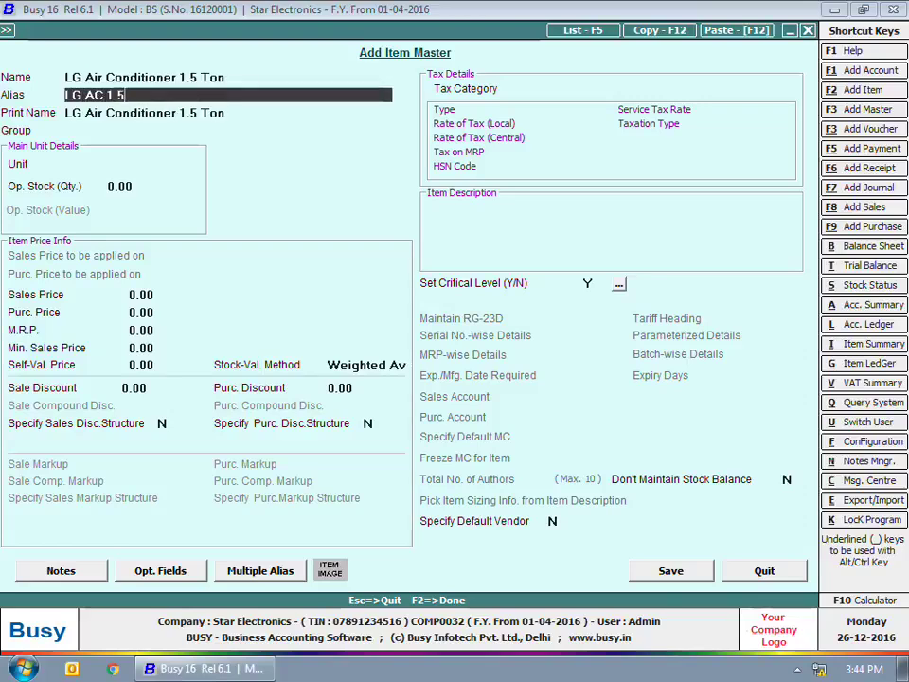
pyautogui.write(' ton')
pyautogui.press('Return')
pyautogui.write('ai')
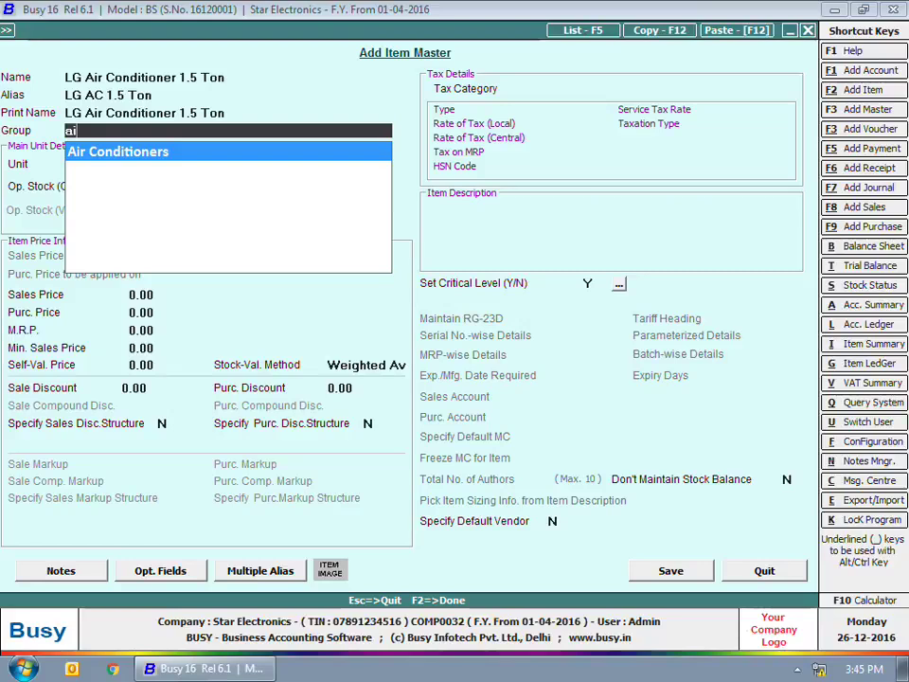
pyautogui.press('Return')
pyautogui.write('pcs')
pyautogui.press('Return')
# Enter opening stock 10 worth 280000, and prices: sale 30000, purchase 28000, MRP 35000, minimum 28500
pyautogui.write('10')
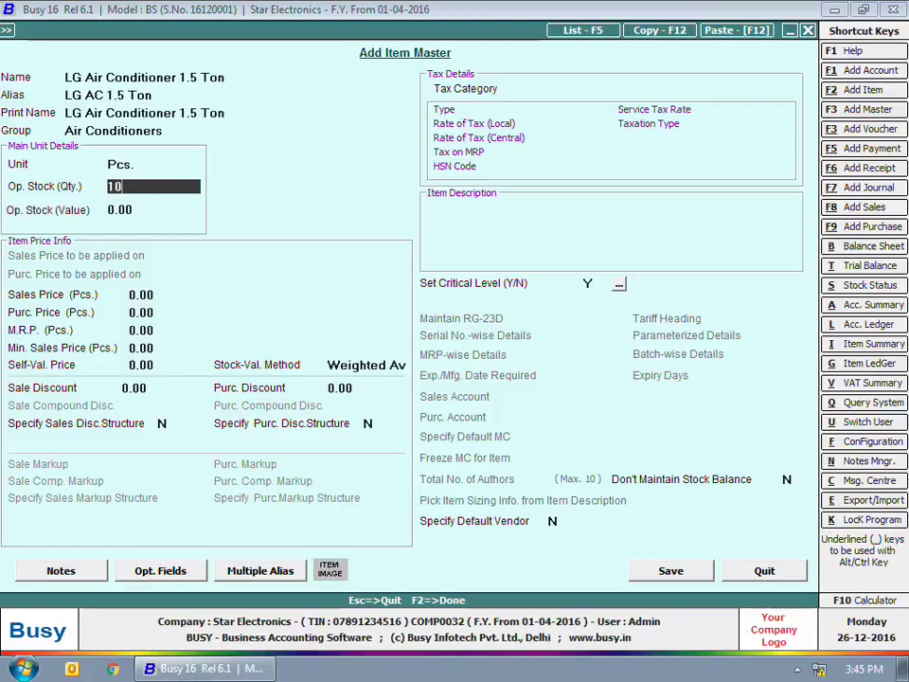
pyautogui.press('Return')
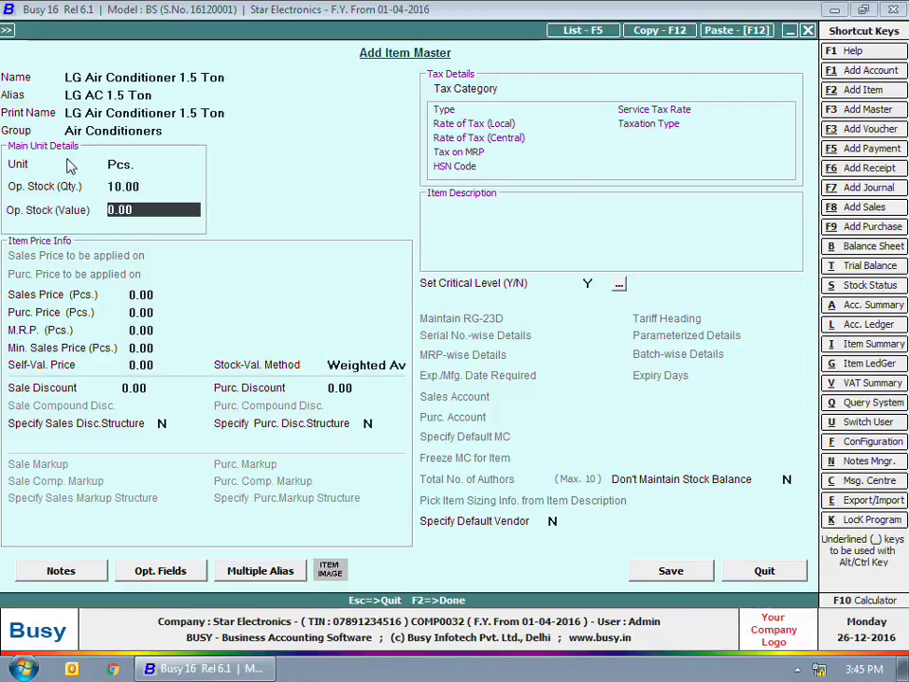
pyautogui.write('280000')
pyautogui.press('Return')
pyautogui.write('30000')
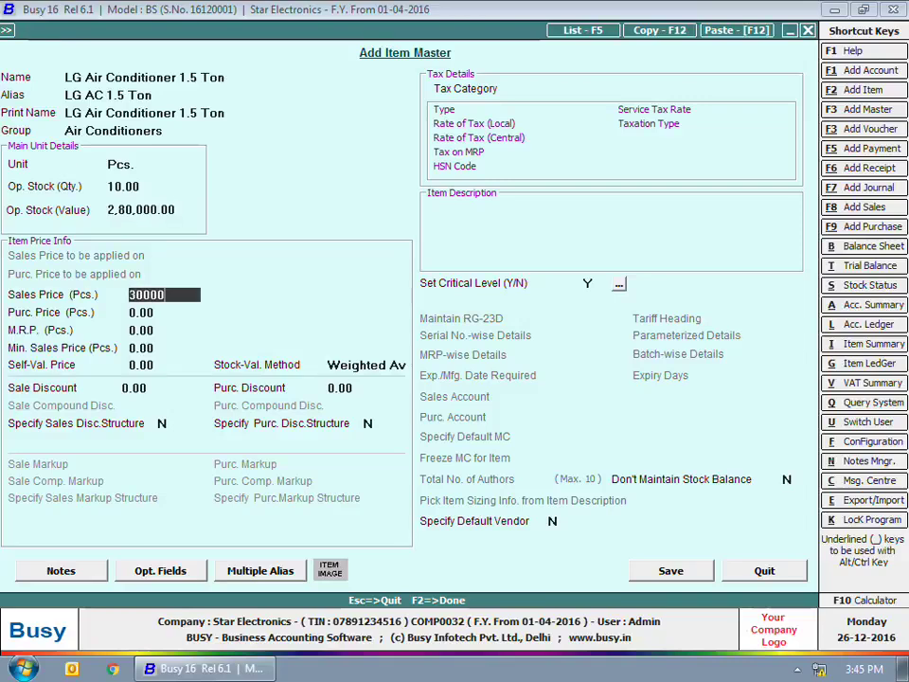
pyautogui.press('Return')
pyautogui.write('28,000')
pyautogui.press('Return')
pyautogui.write('3')
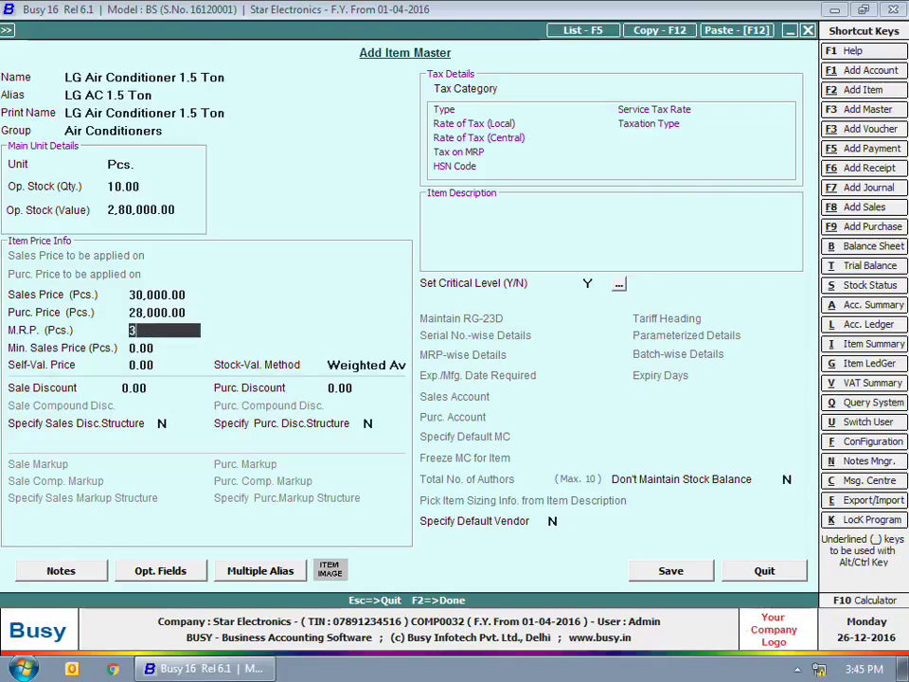
pyautogui.write('5,0000')
pyautogui.press('Return')
pyautogui.write('28500')
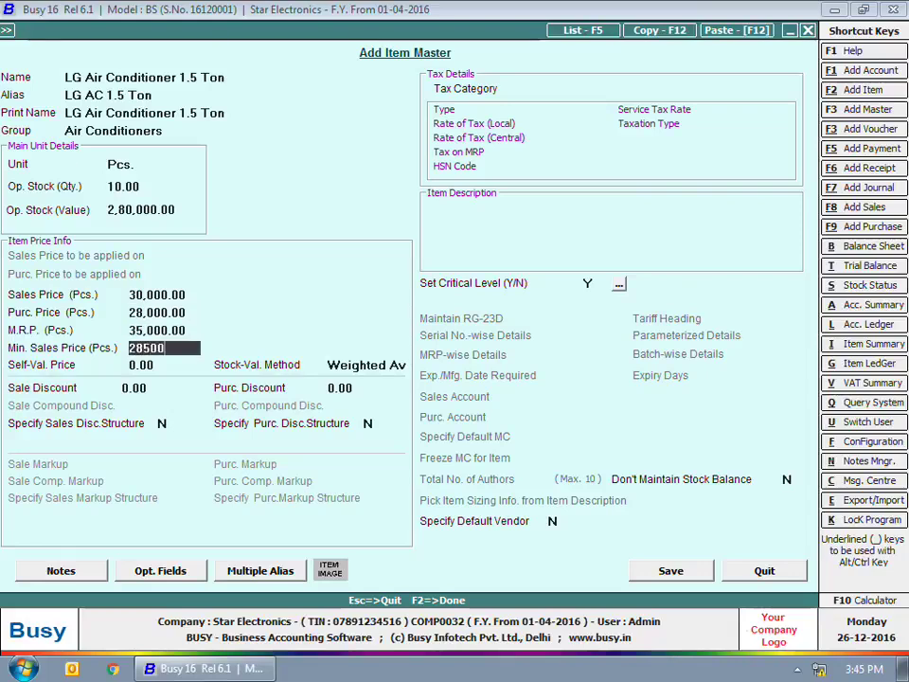
pyautogui.press('Return')
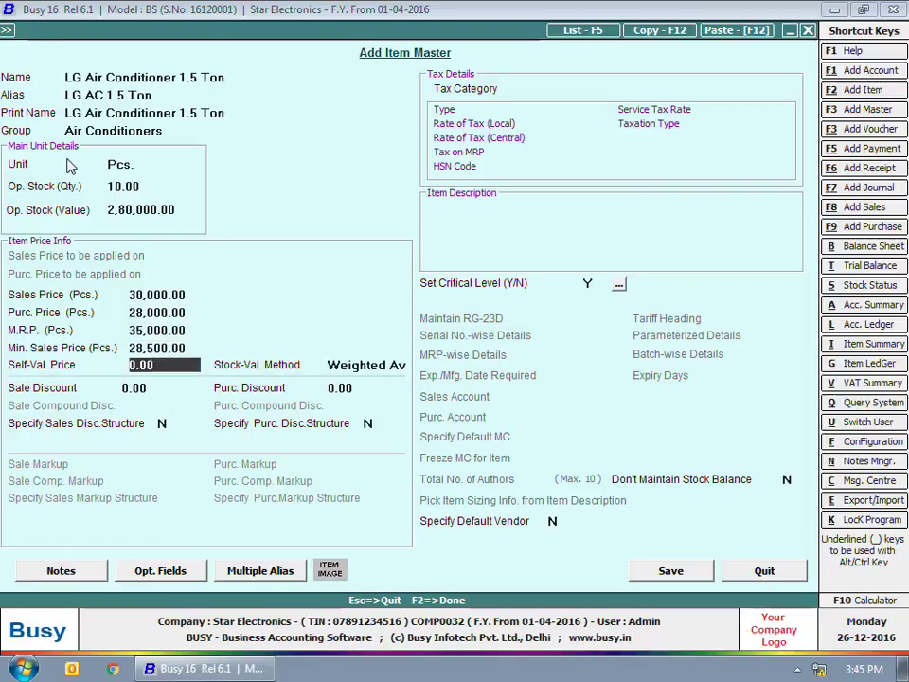
pyautogui.press('Return')
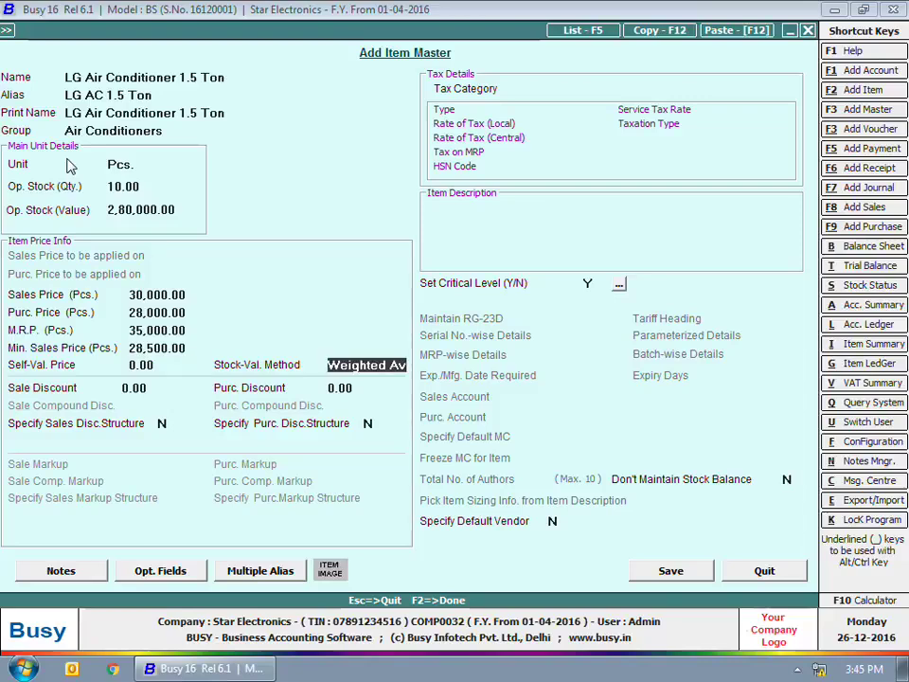
pyautogui.press('Return')
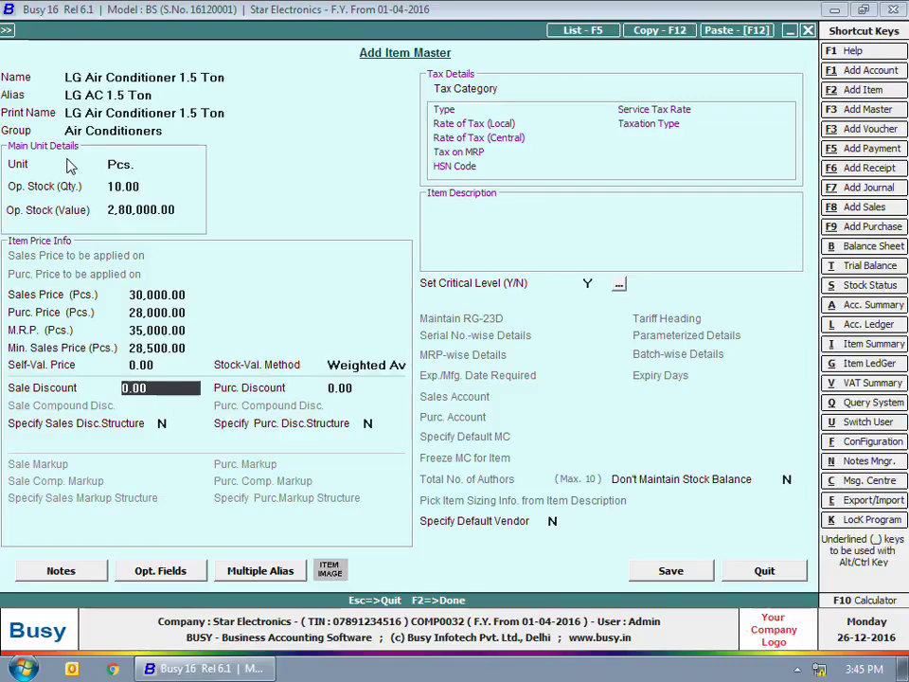
pyautogui.press('Return')
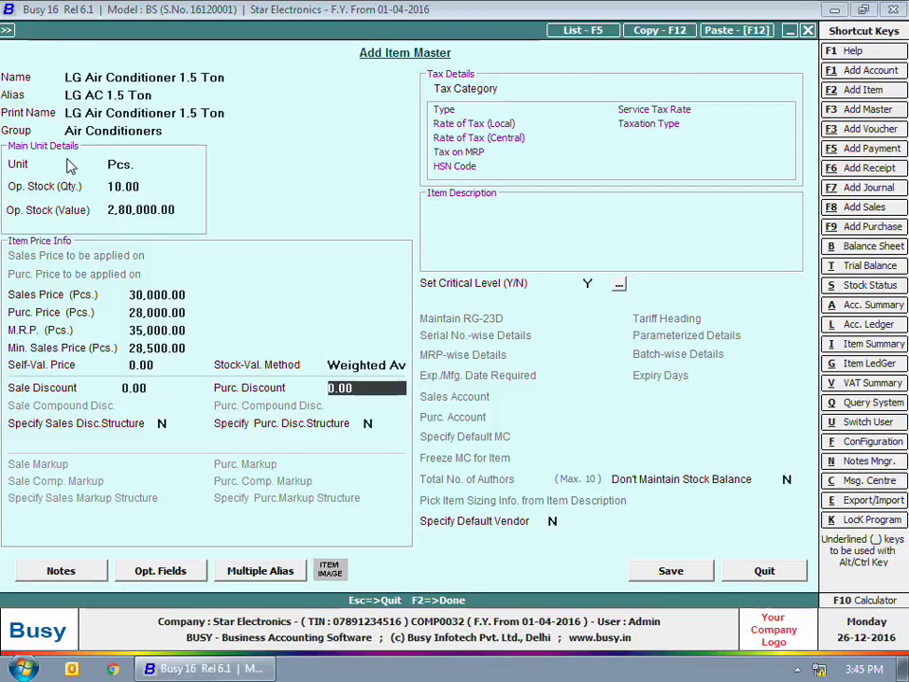
# Try a Simple Discount % of Amount sales discount structure, then revert it to N
pyautogui.press('Return')
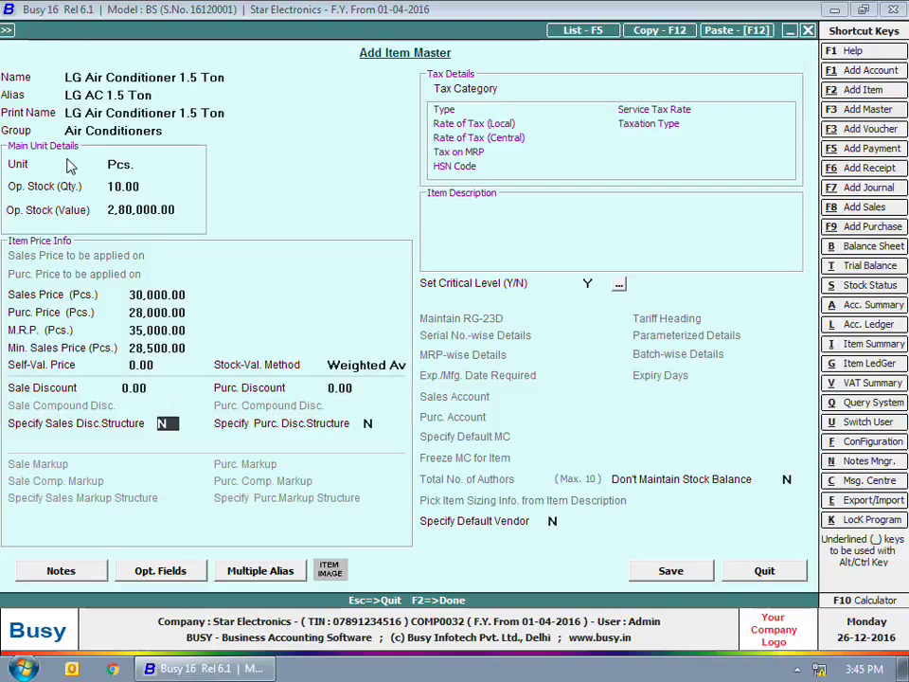
pyautogui.write('y')
pyautogui.press('Return')
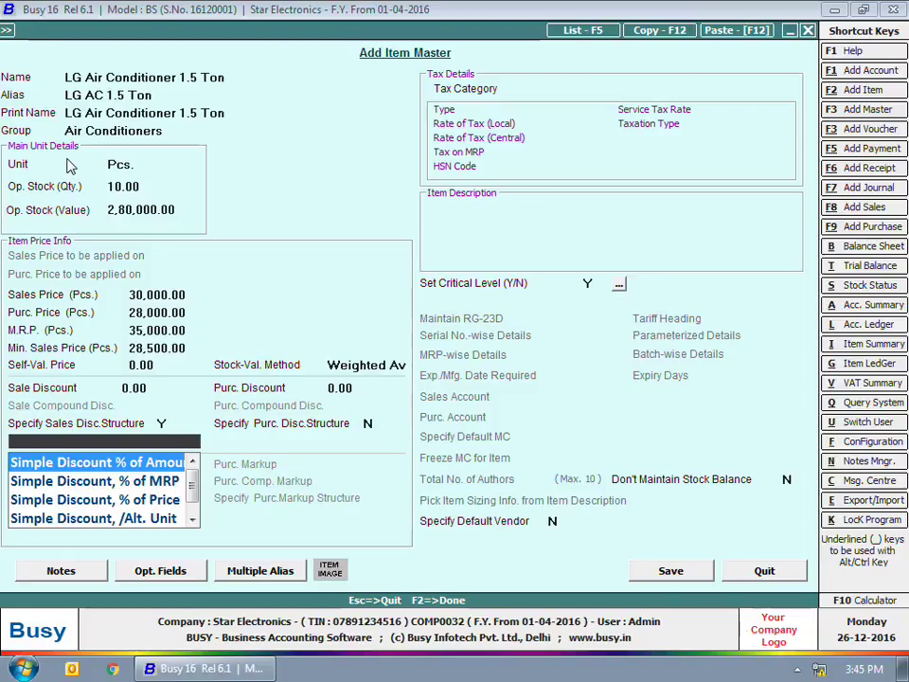
pyautogui.press('Return')
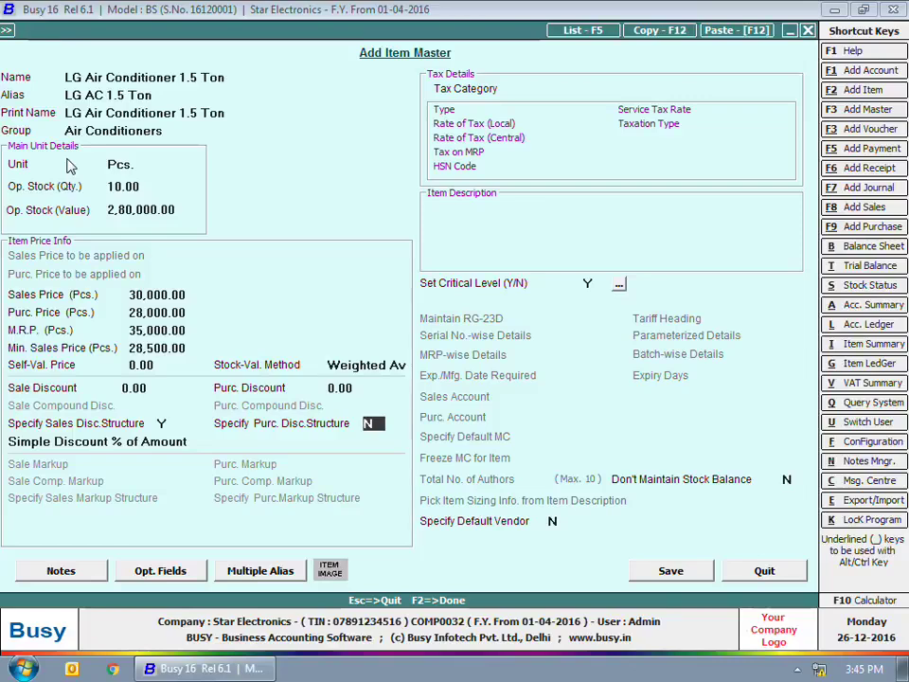
pyautogui.hotkey('shift', 'Tab')
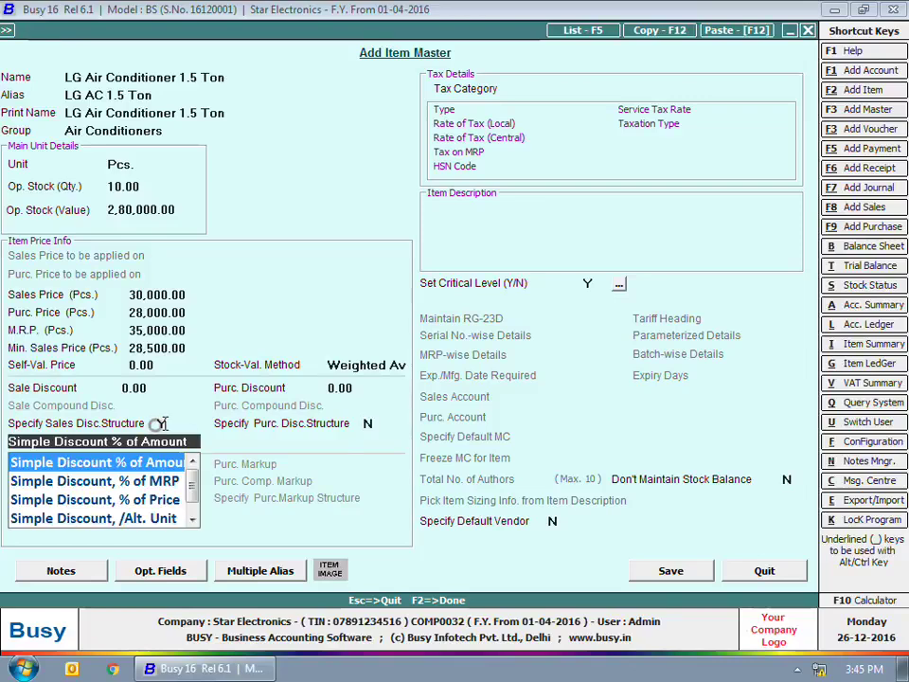
pyautogui.click(162, 423)
pyautogui.write('N')
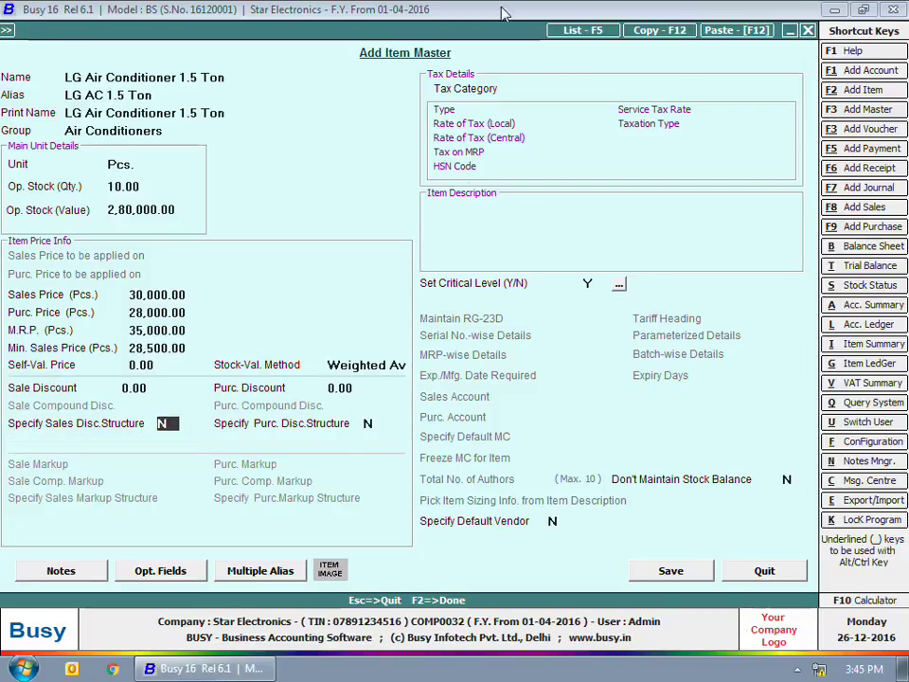
pyautogui.click(597, 86)
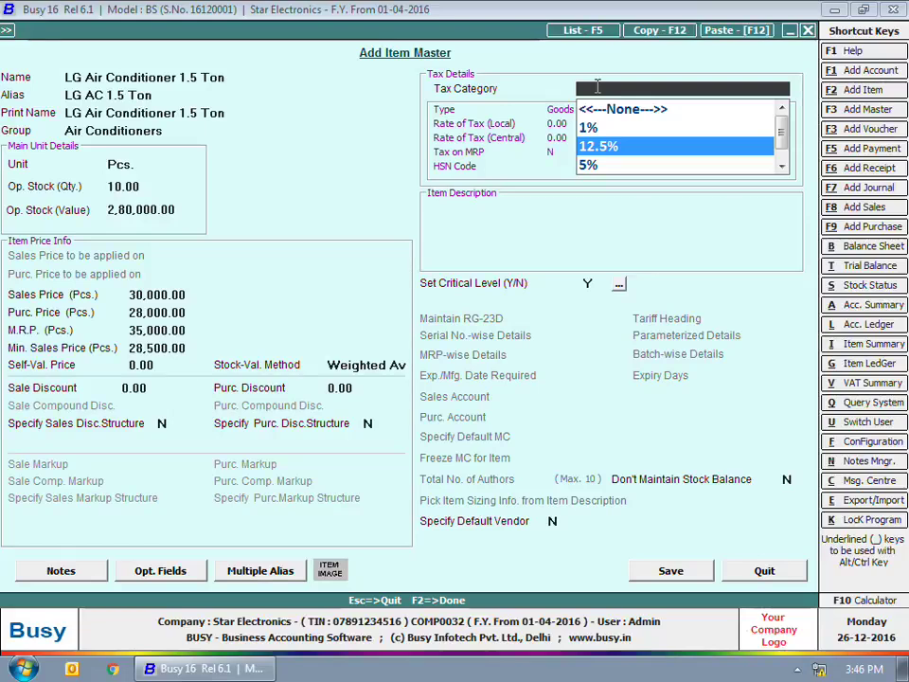
# Set 12.5% tax and description '3 year extended warranty' / '2 free services', then open critical levels
pyautogui.press('Return')
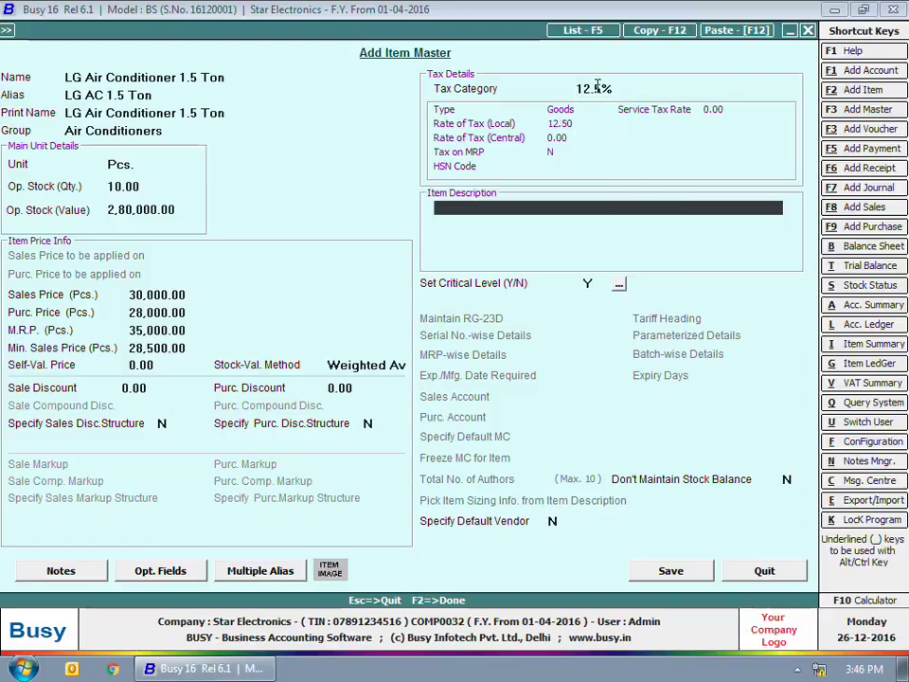
pyautogui.write('3 year extended warranty')
pyautogui.press('Return')
pyautogui.write('2 free ')
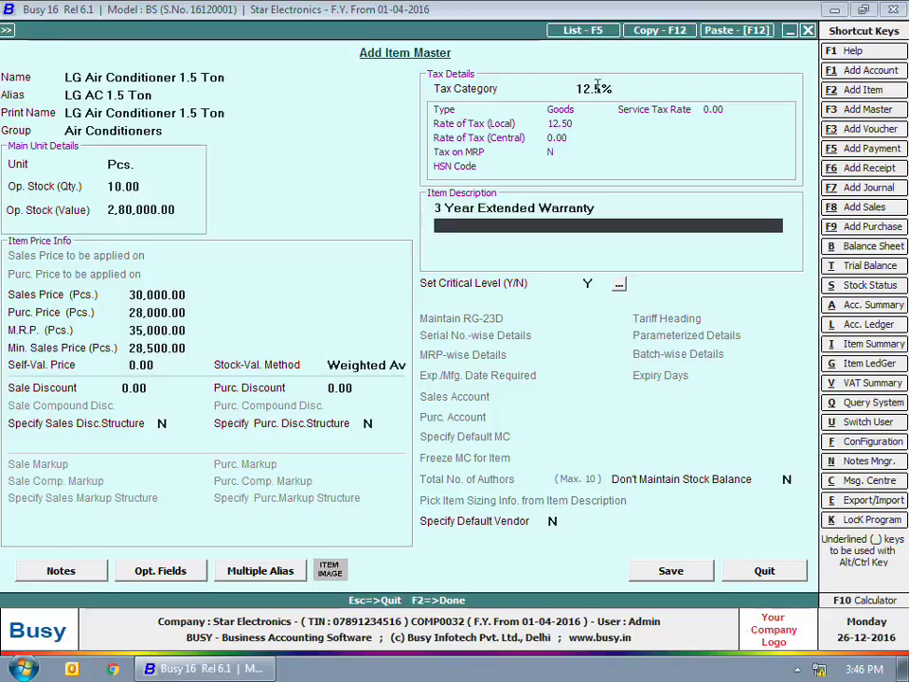
pyautogui.write('services')
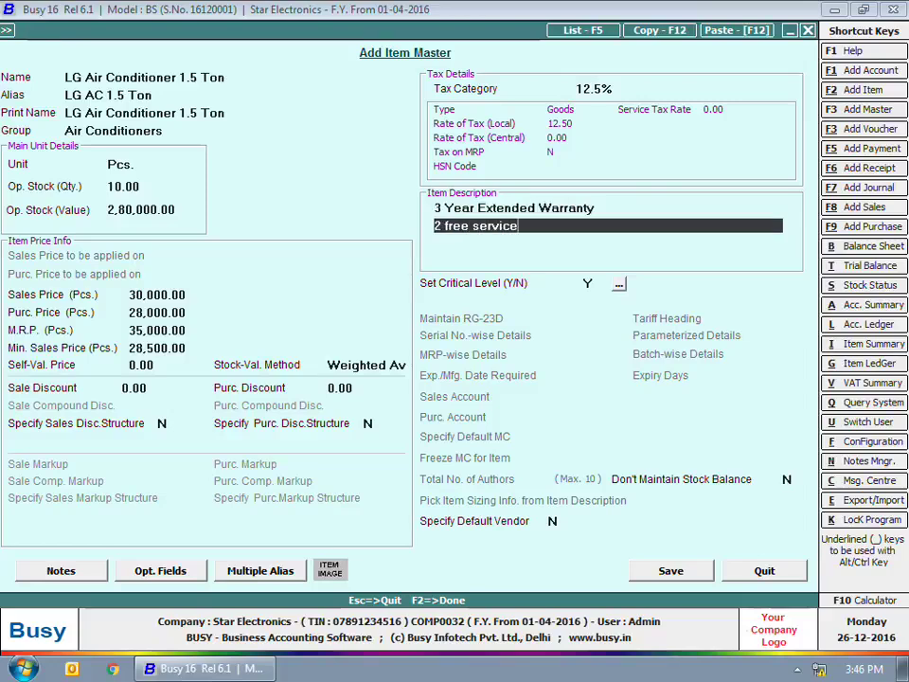
pyautogui.press('Return')
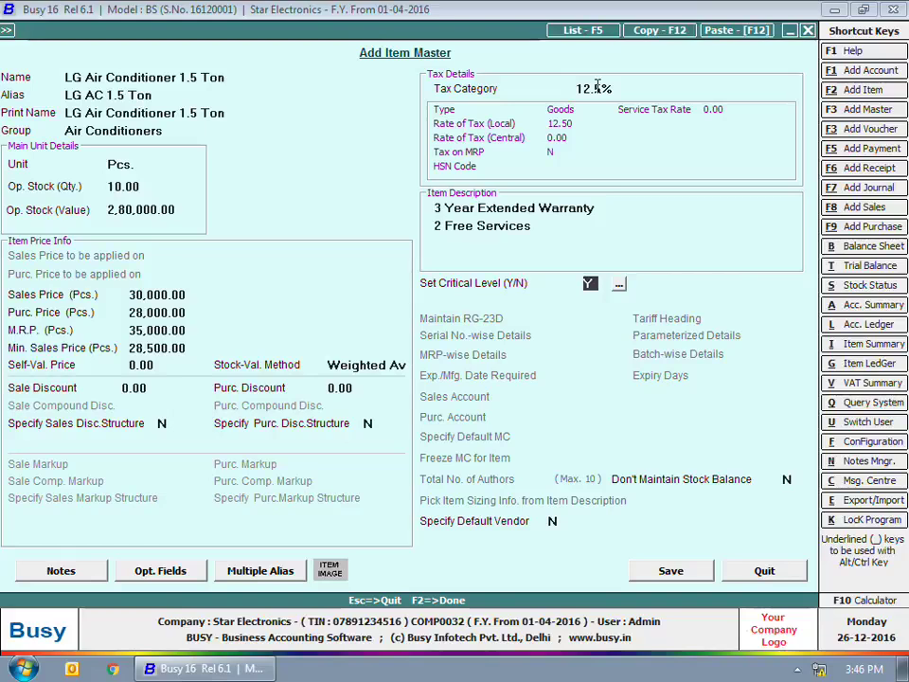
pyautogui.click(619, 284)
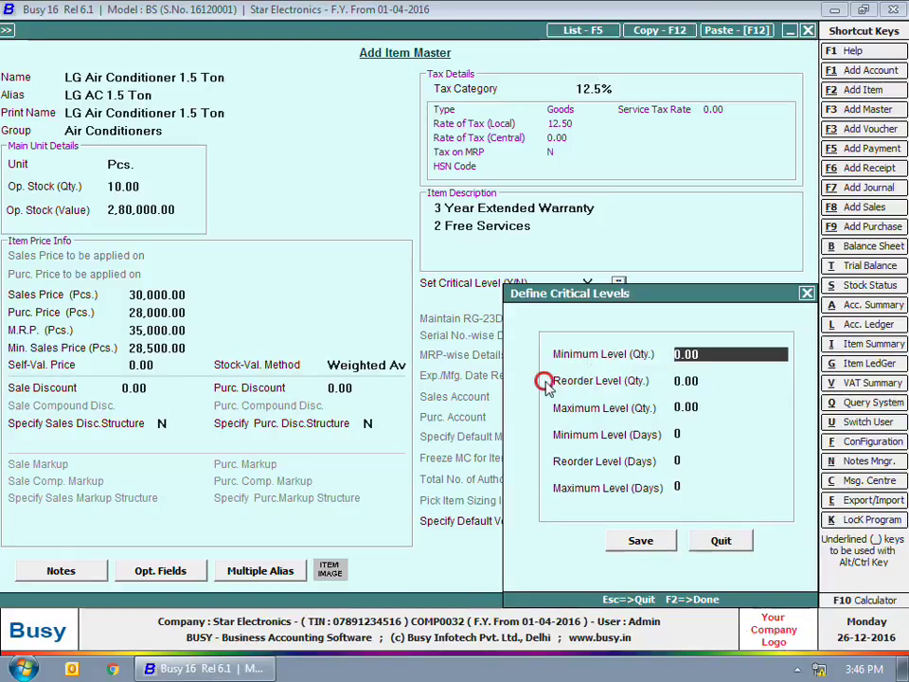
# Set critical levels to minimum 5, reorder 8, maximum 20 quantity, and 30 days each
pyautogui.click(545, 382)
pyautogui.write('5')
pyautogui.press('Return')
pyautogui.write('8')
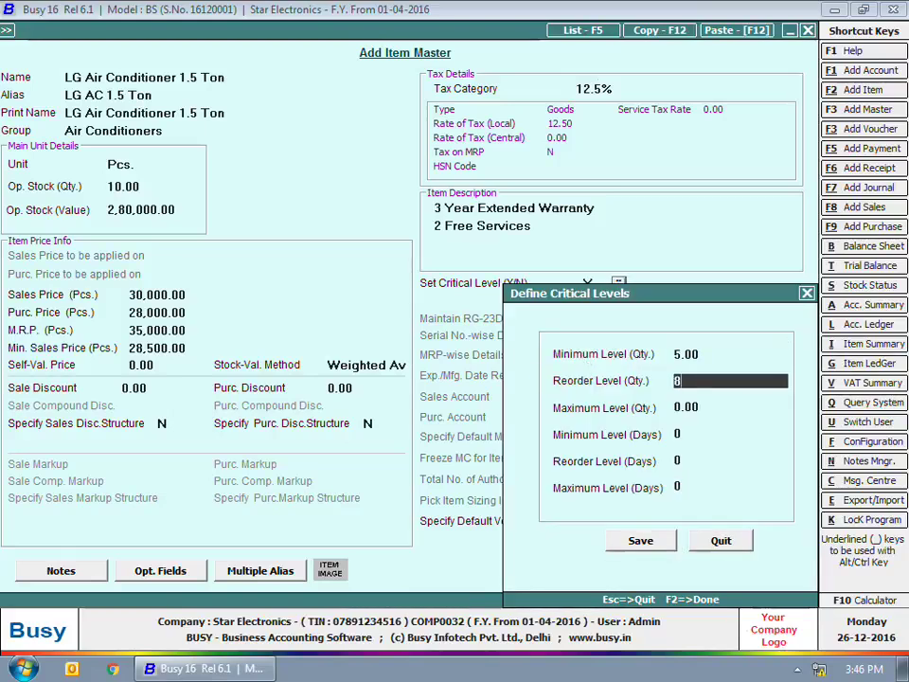
pyautogui.press('Return')
pyautogui.write('20')
pyautogui.press('Return')
pyautogui.write('30')
pyautogui.press('Return')
pyautogui.write('30')
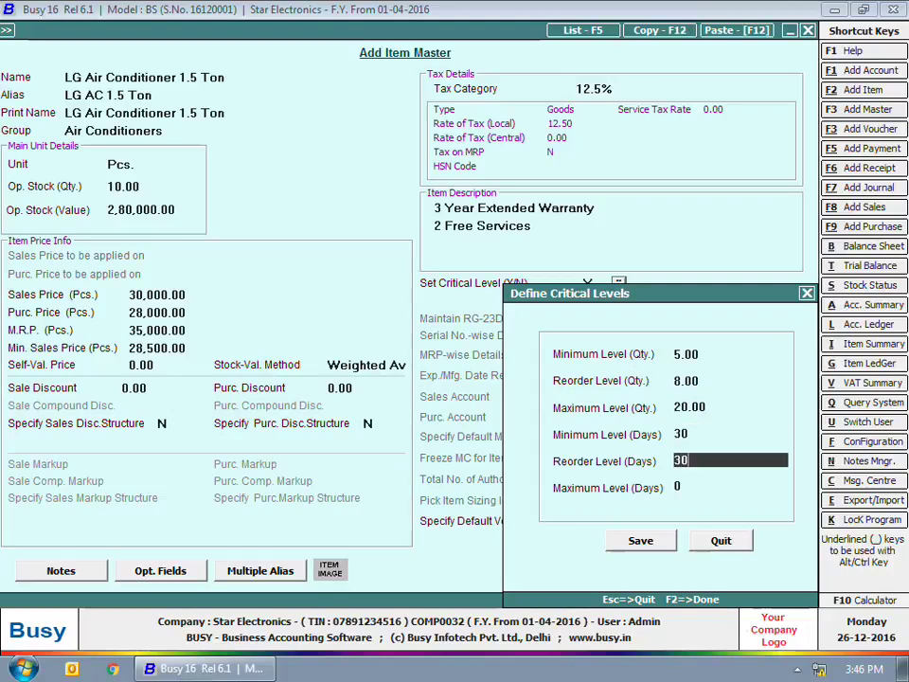
pyautogui.press('Return')
pyautogui.write('30')
pyautogui.press('Return')
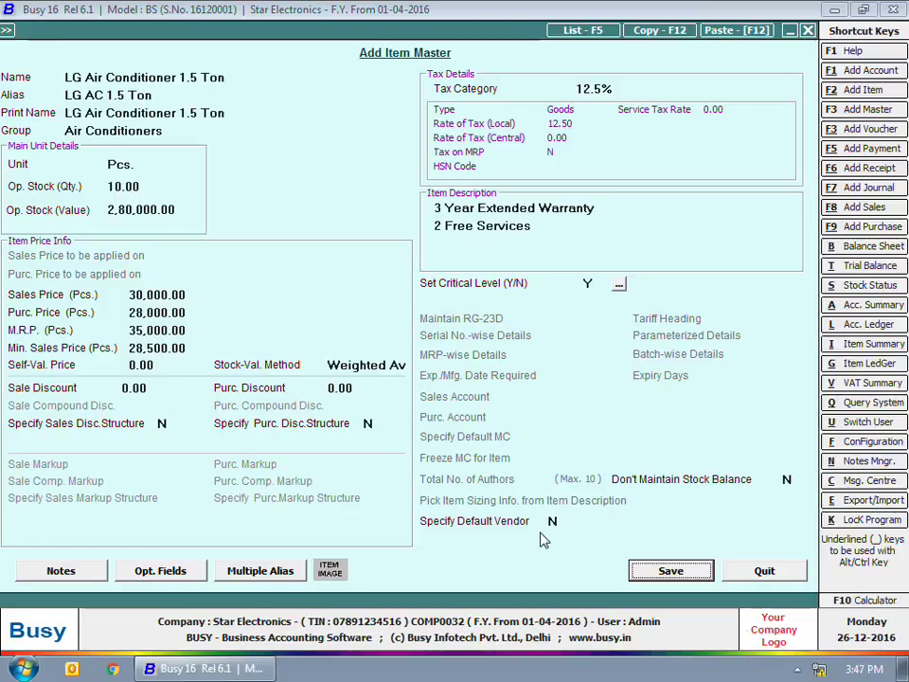
# Try a default vendor, revert it to N, and save the LG Air Conditioner 1.5 Ton item
pyautogui.click(553, 522)
pyautogui.write('Y')
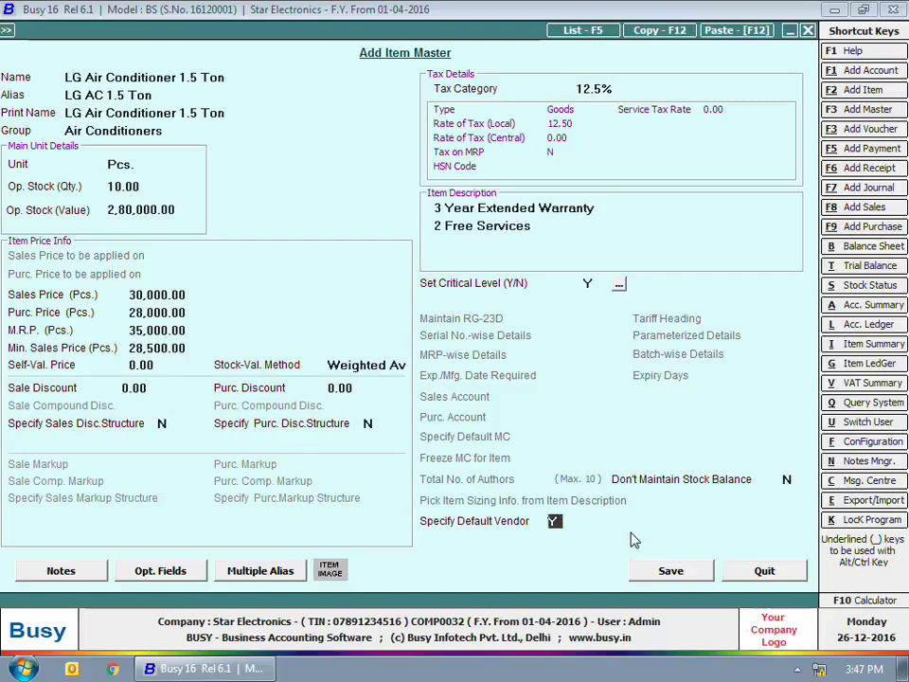
pyautogui.press('Return')
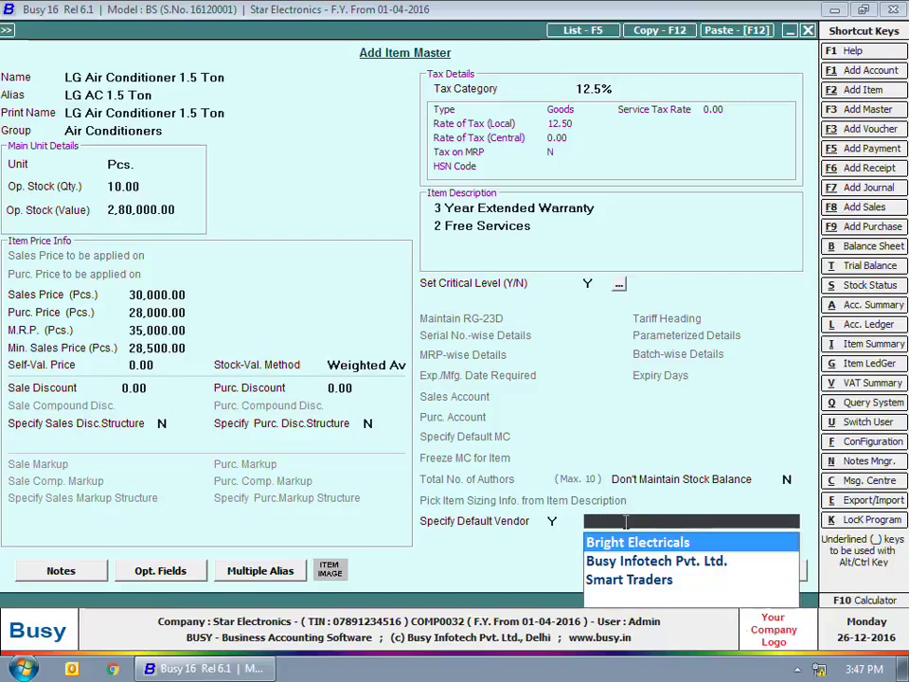
pyautogui.press('Escape')
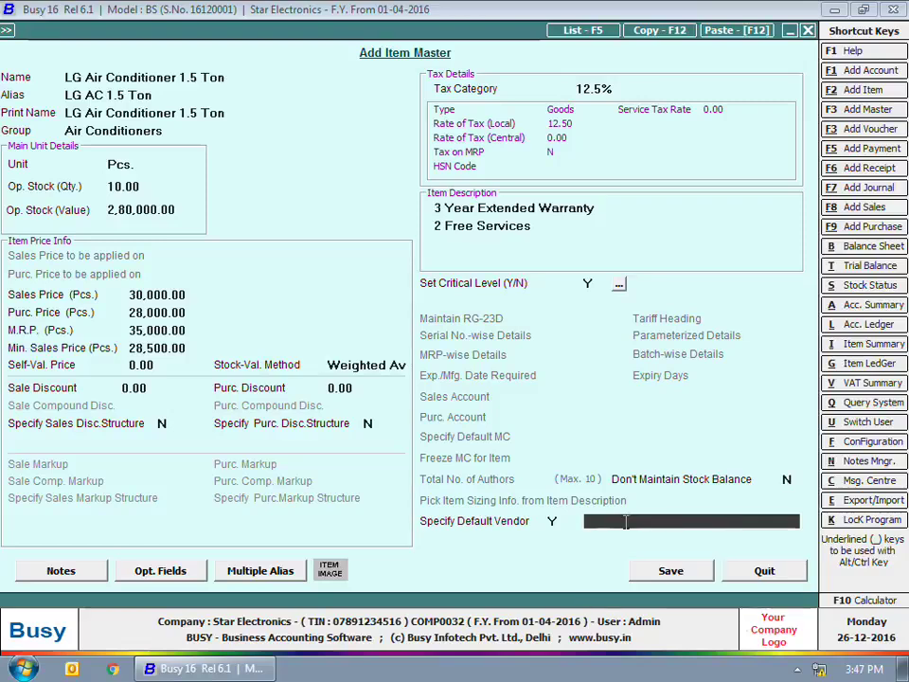
pyautogui.click(549, 523)
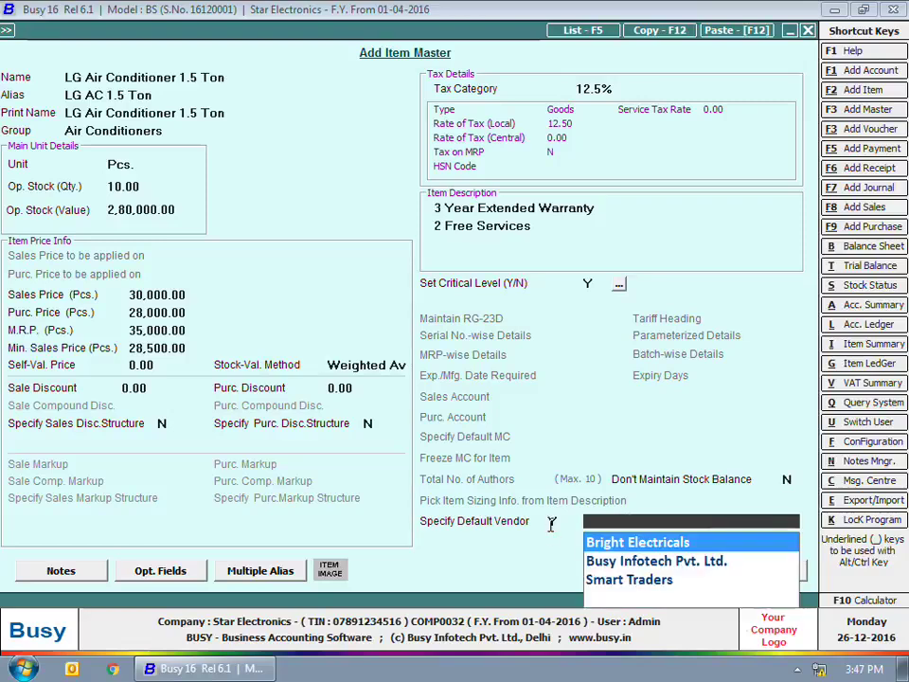
pyautogui.write('N')
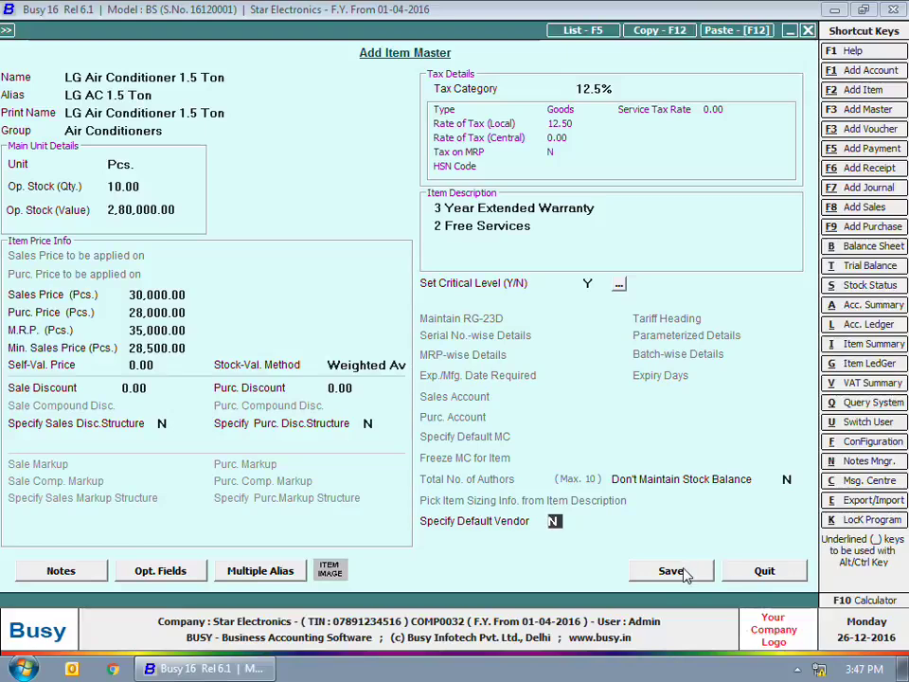
pyautogui.click(682, 572)
# Name the new item 'Whirpool Washing Machine' and start a new item group 'Washing Machines'
pyautogui.write('W')
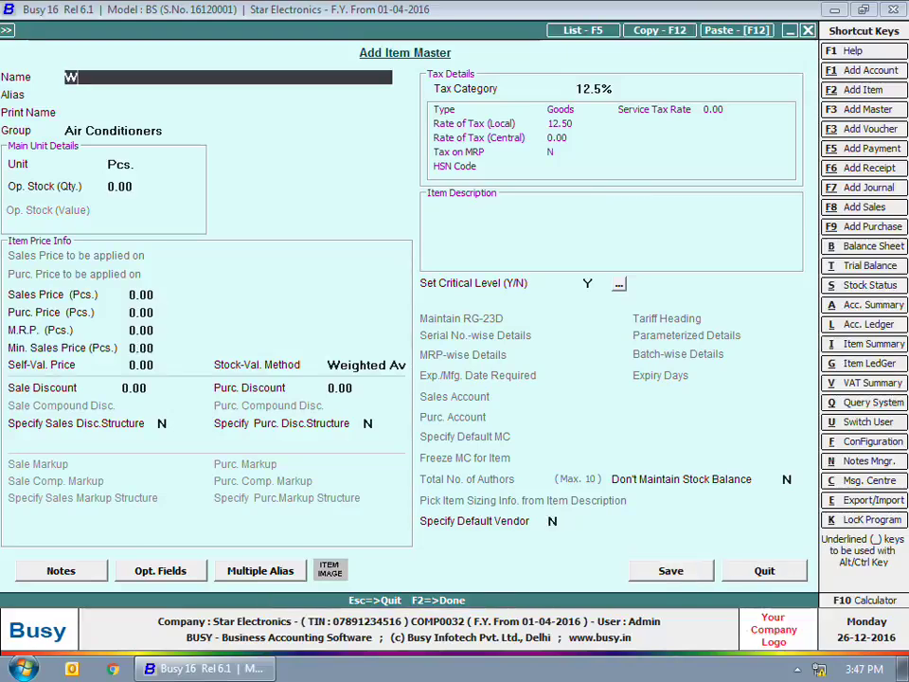
pyautogui.write('hirpool')
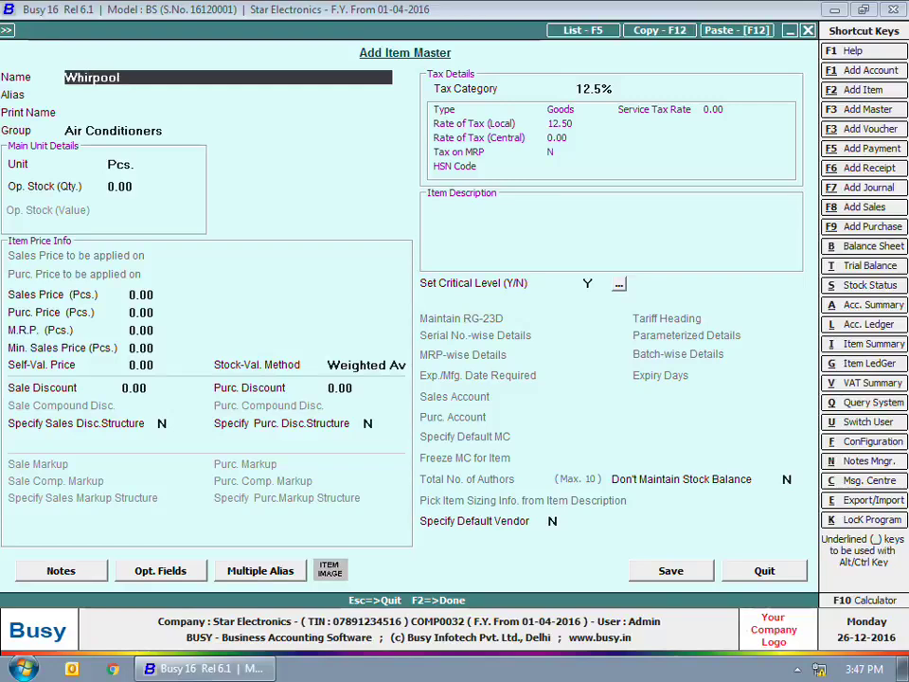
pyautogui.write(' Washing Machine')
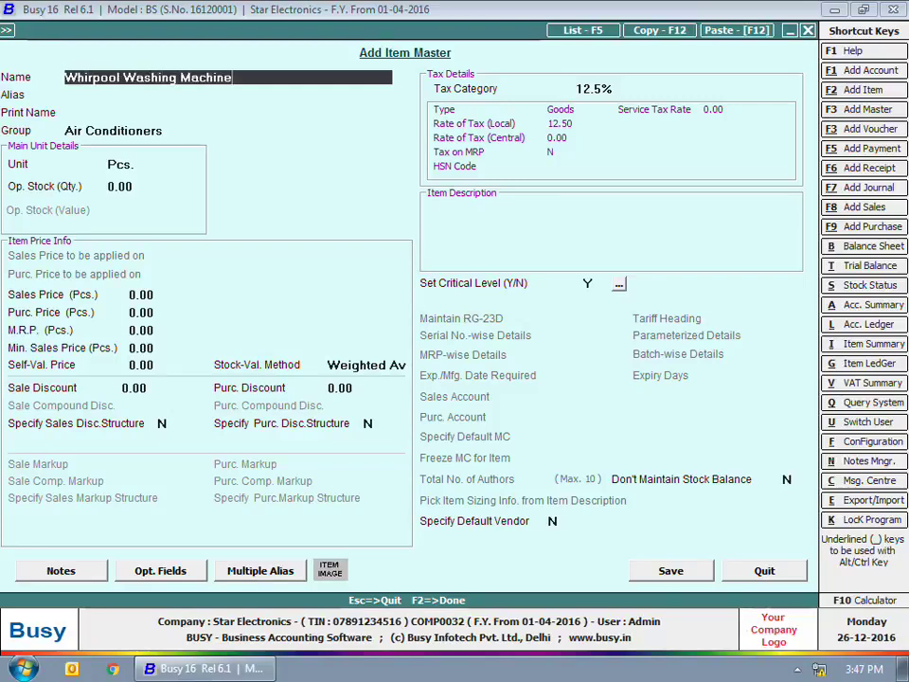
pyautogui.press('Return')
pyautogui.press('Return')
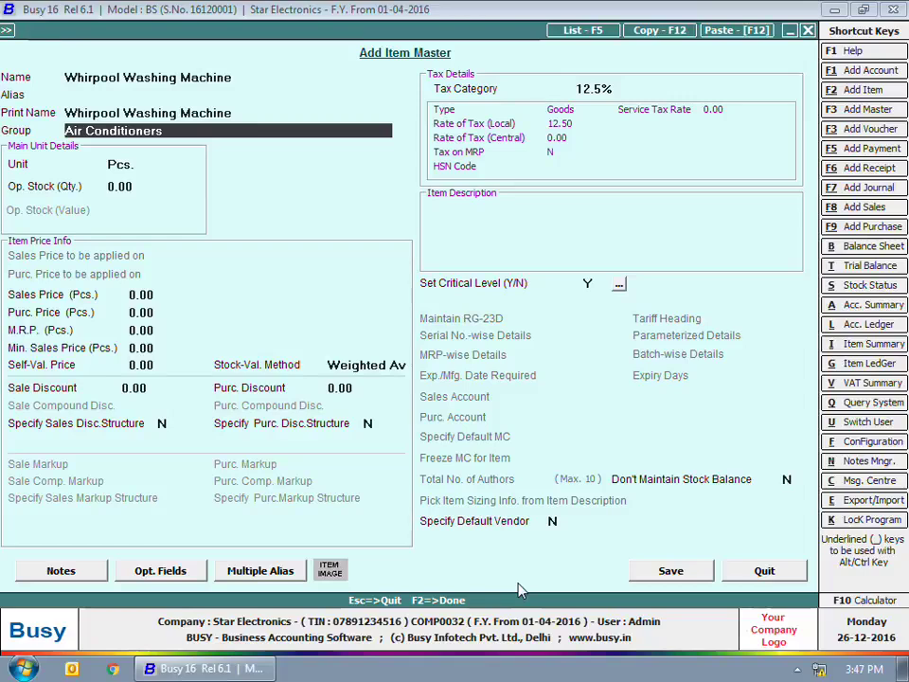
pyautogui.press('F3')
pyautogui.write('Was')
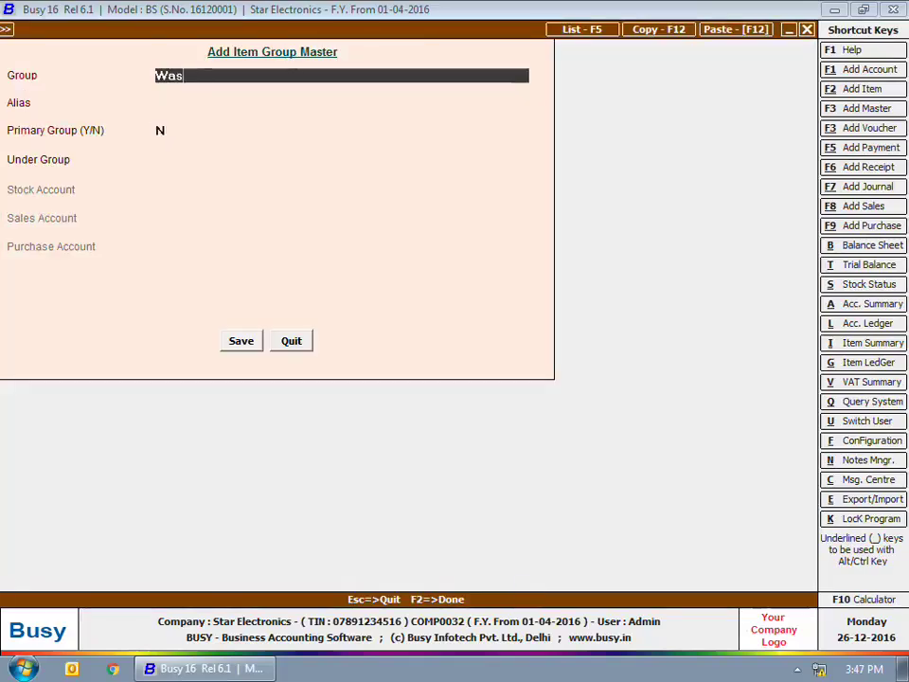
pyautogui.write('hing Machines')
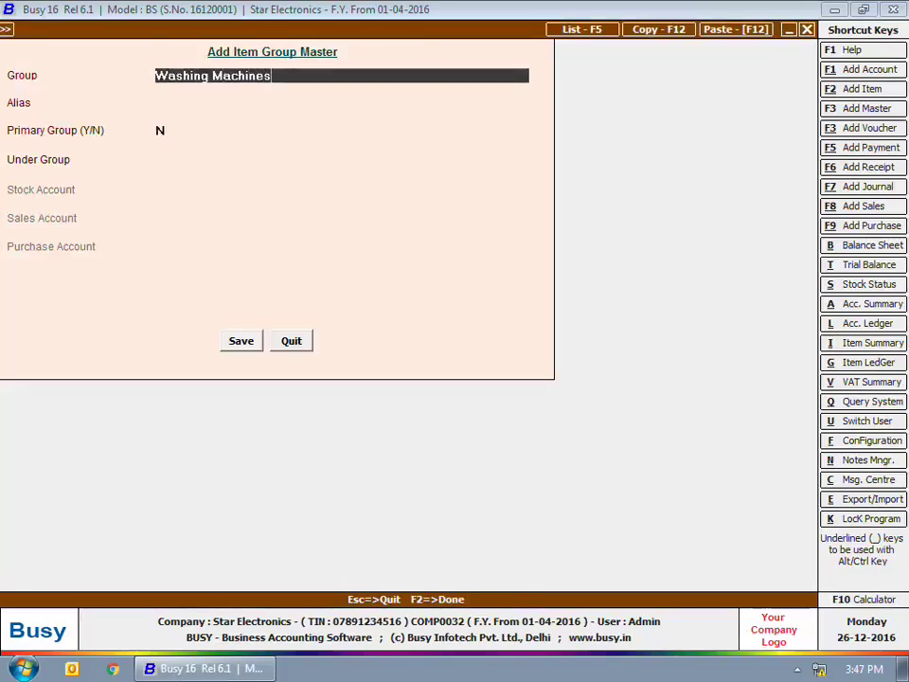
# Save the new item group Washing Machines with Primary Group set to Y
pyautogui.press('Return')
pyautogui.press('Return')
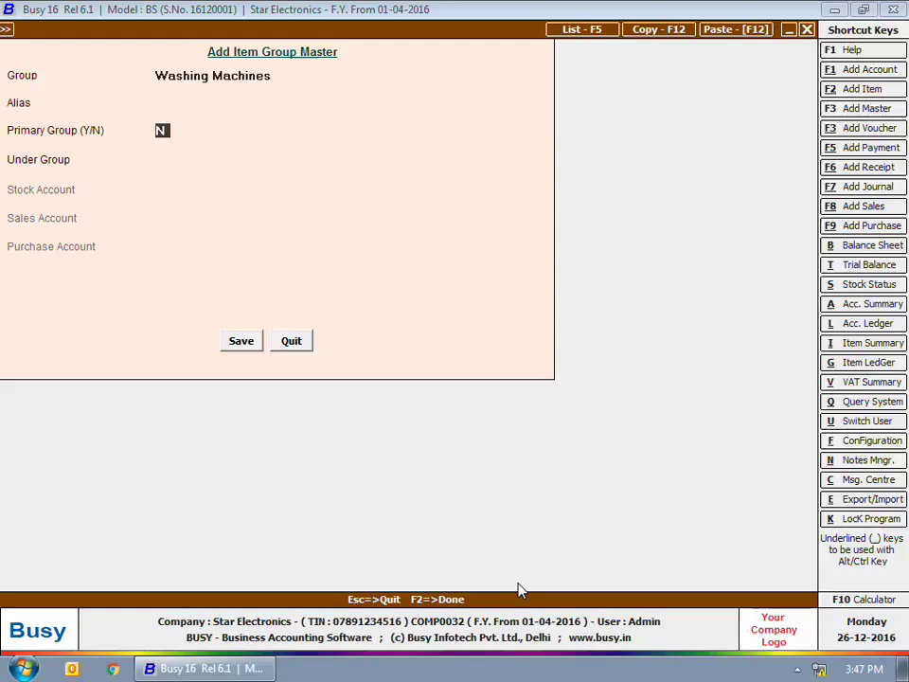
pyautogui.write('y')
pyautogui.press('Return')
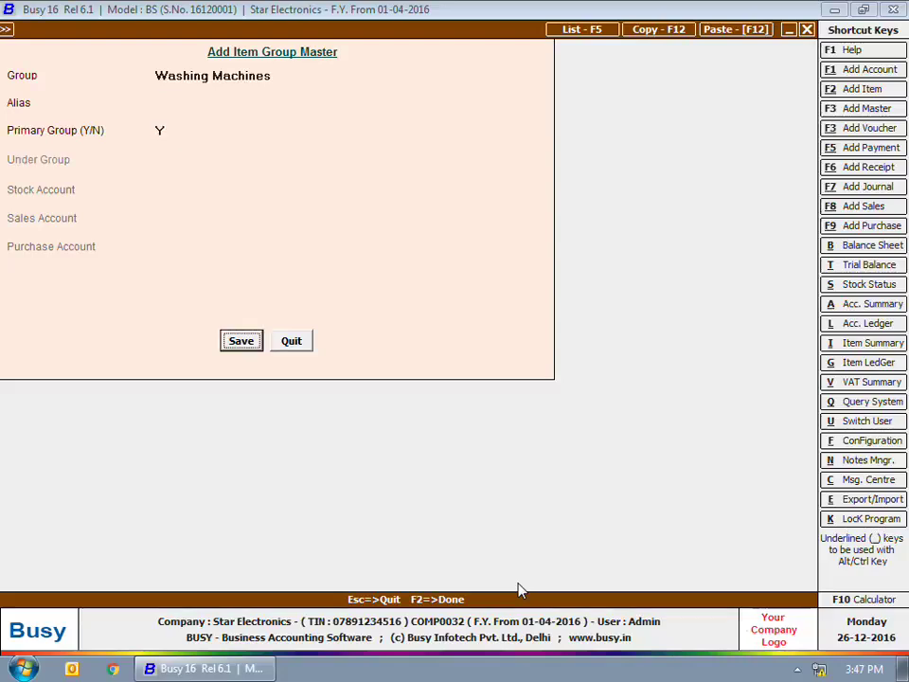
pyautogui.press('Return')
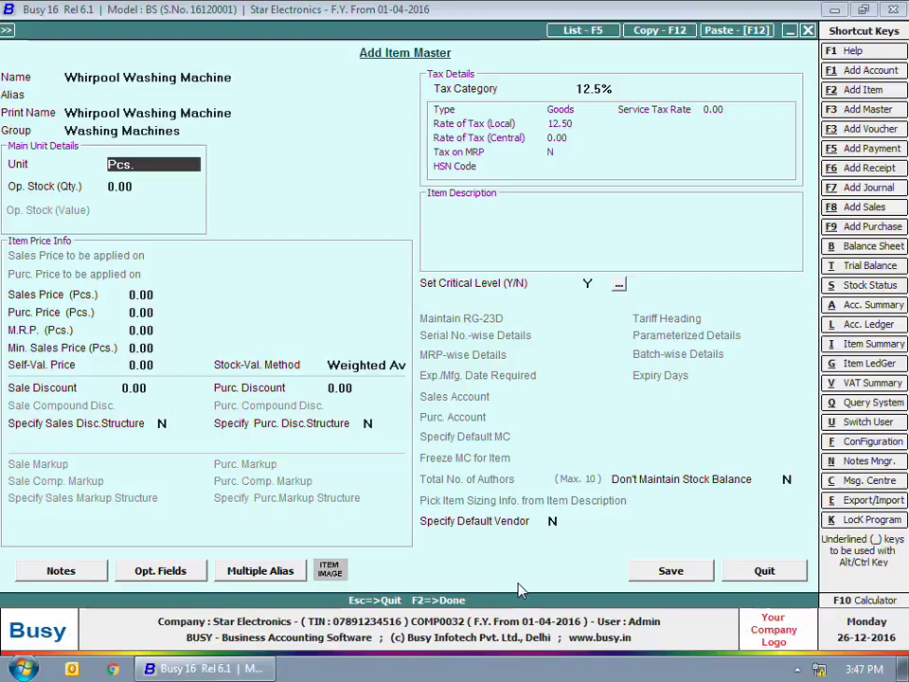
# Save the Whirpool Washing Machine item under Washing Machines, then close the Masters menu
pyautogui.press('Return')
pyautogui.press('Return')
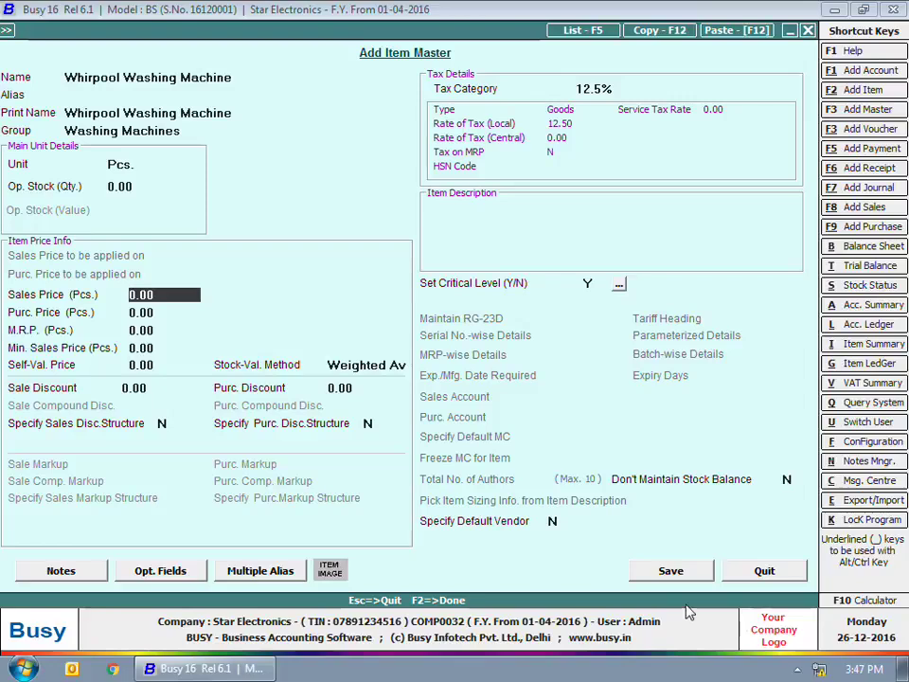
pyautogui.click(688, 572)
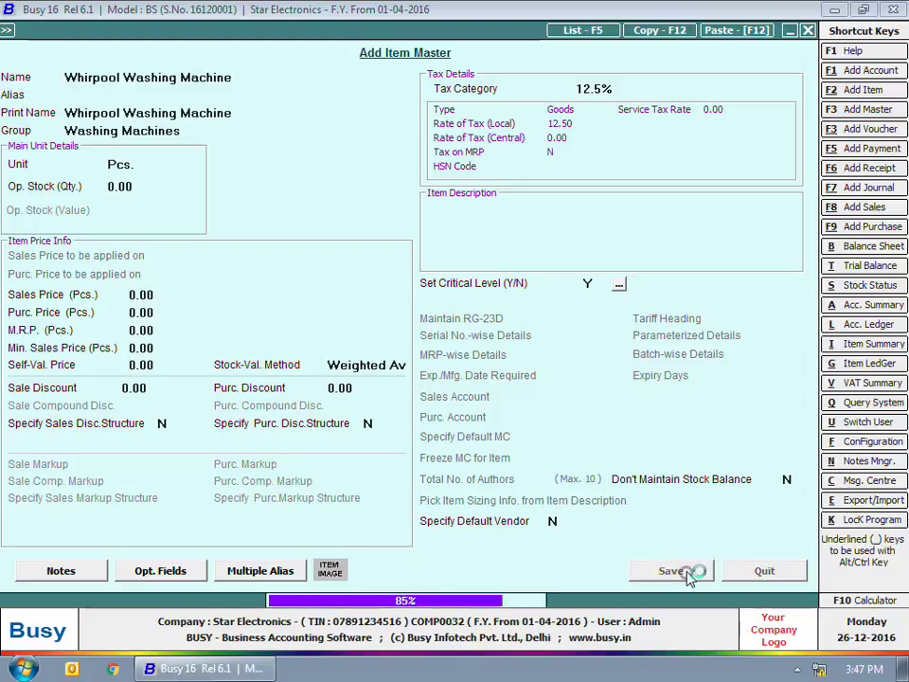
pyautogui.press('Escape')
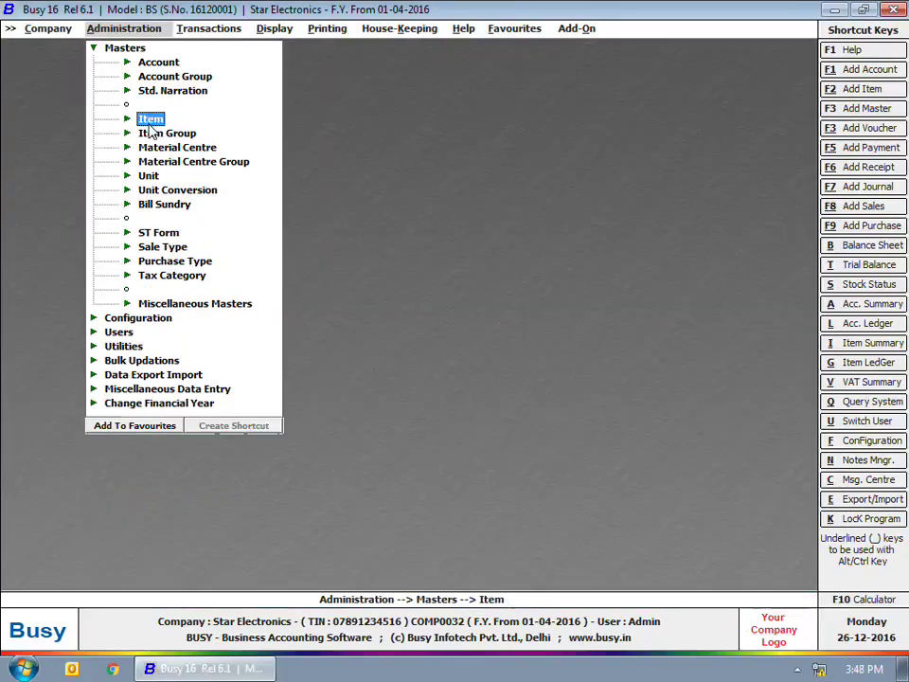
pyautogui.press('Escape')
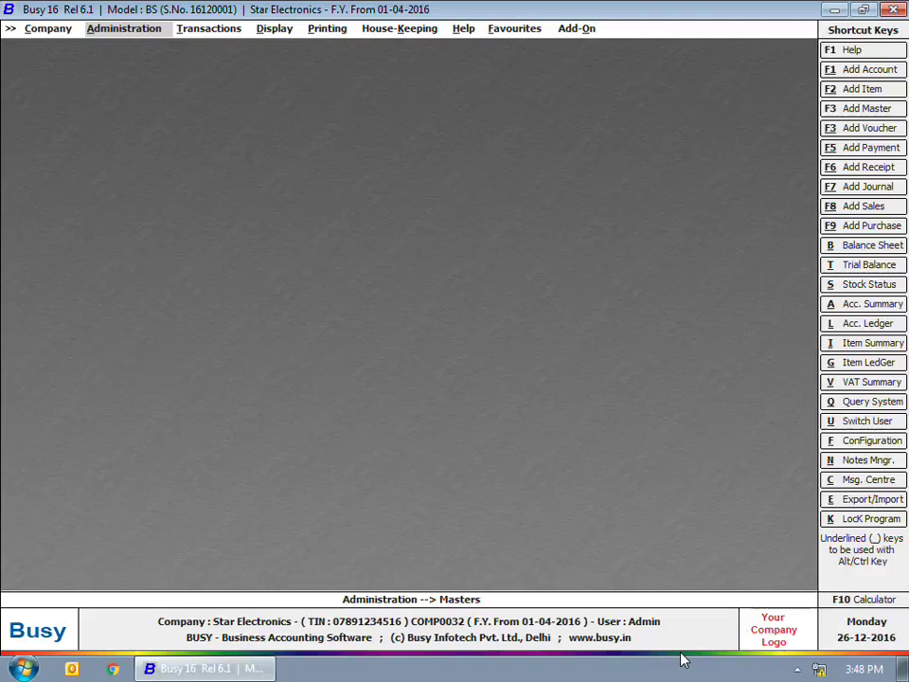